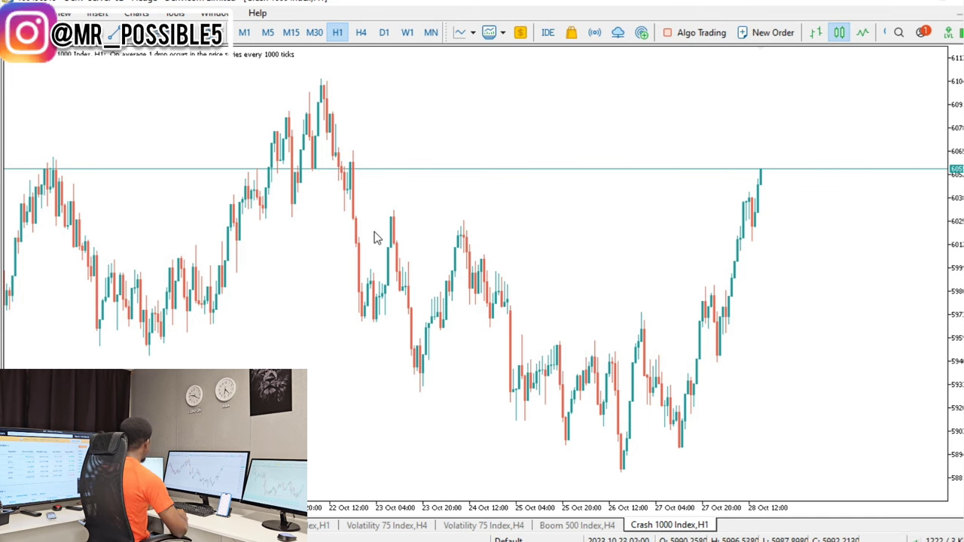
# - On the daily Crash 1000 Index chart, draw a descending trendline from the July peak through the September high, ending at about 6090
pyautogui.scroll(3, 509, 292)
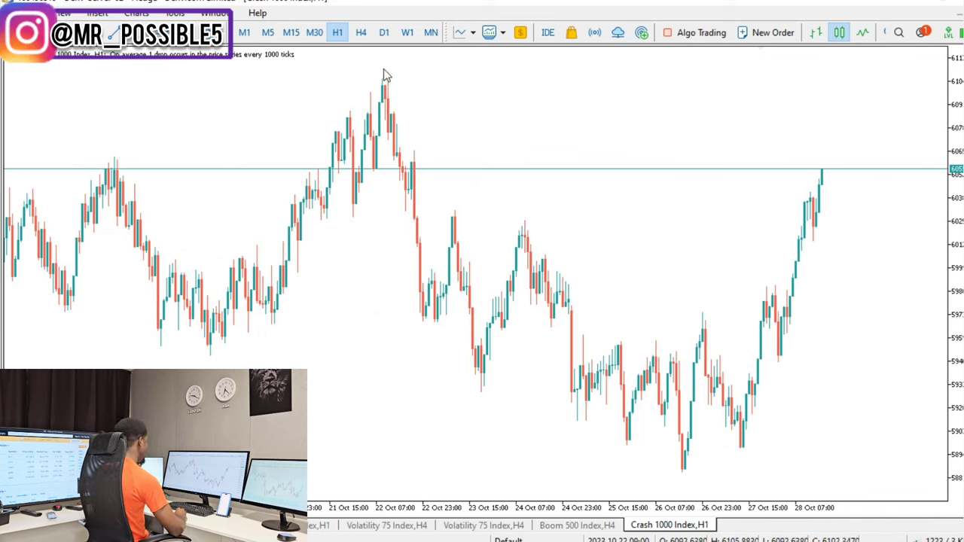
pyautogui.click(384, 33)
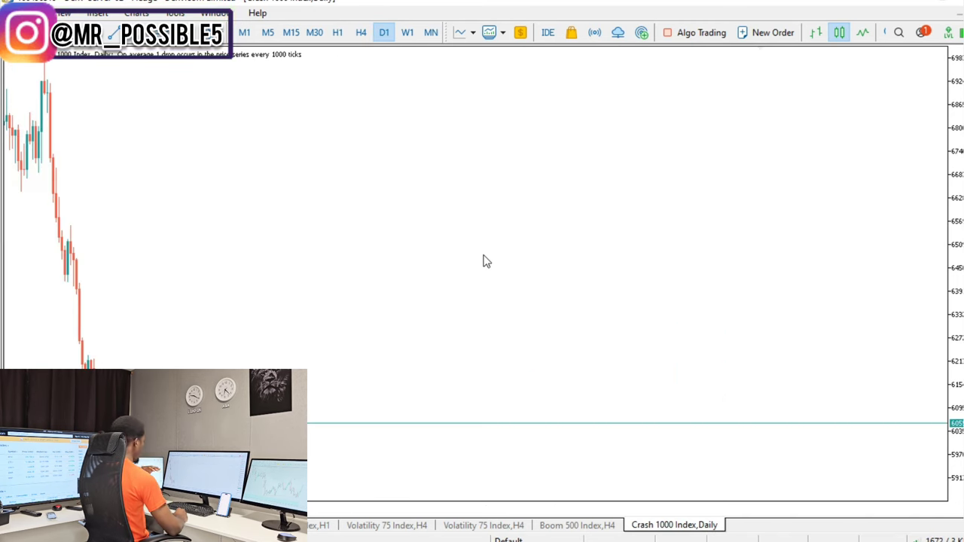
pyautogui.moveTo(321, 346); pyautogui.dragTo(489, 282)
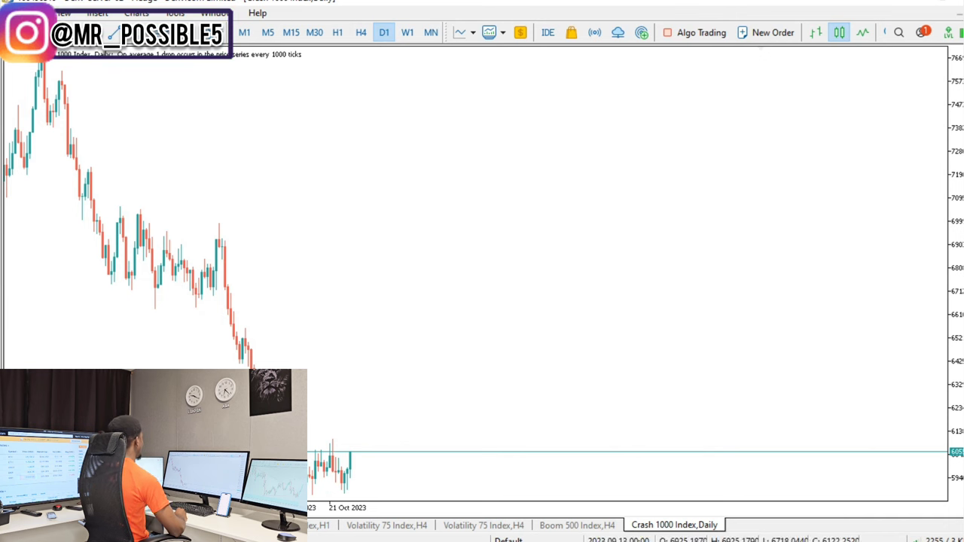
pyautogui.moveTo(337, 265); pyautogui.dragTo(491, 288)
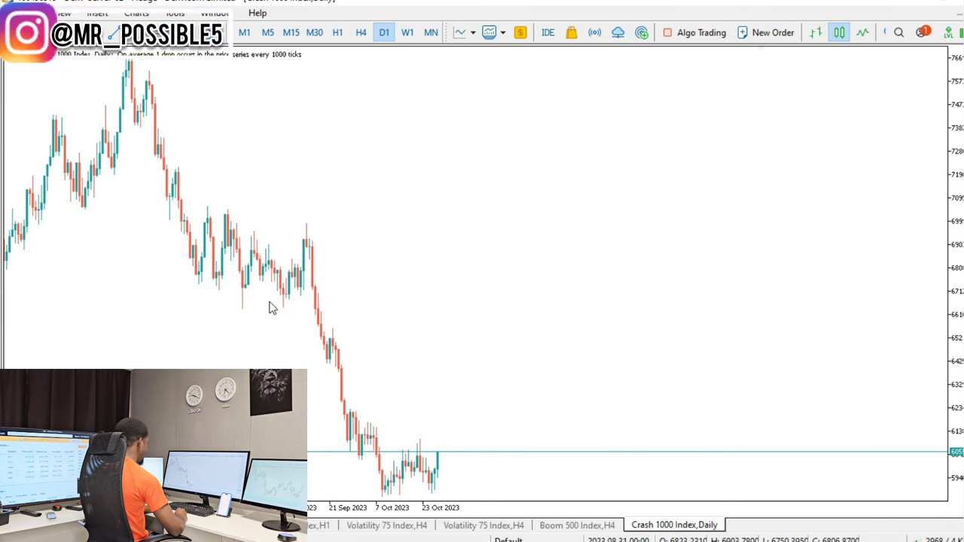
pyautogui.moveTo(369, 323); pyautogui.dragTo(454, 348)
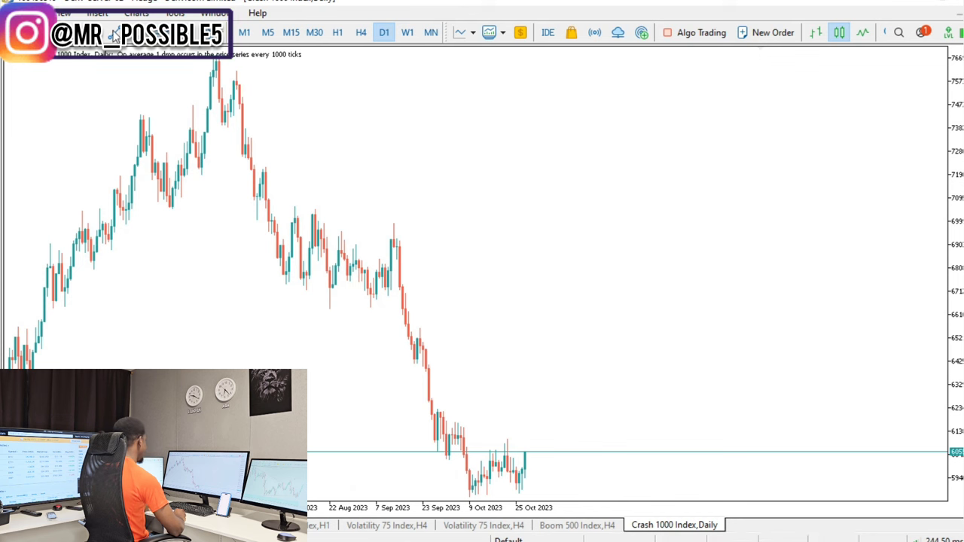
pyautogui.click(112, 35)
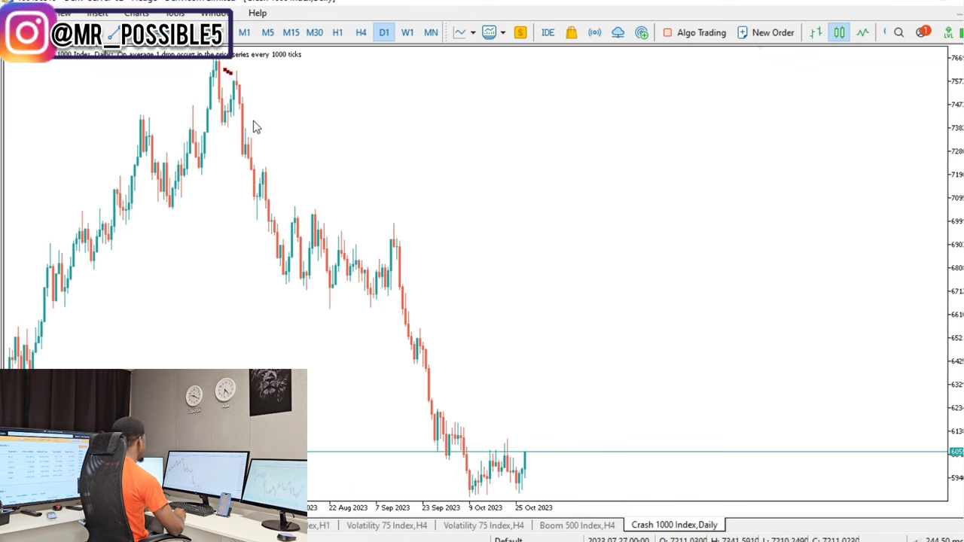
pyautogui.moveTo(234, 74); pyautogui.dragTo(252, 88)
pyautogui.moveTo(495, 349); pyautogui.dragTo(615, 439)
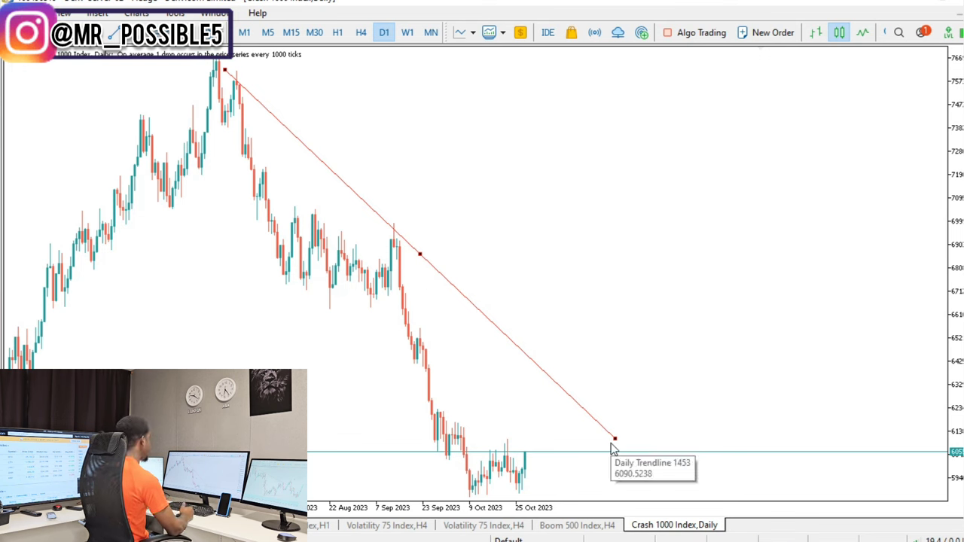
# - Switch the Crash 1000 Index chart to the H4 timeframe and go to the latest candles
pyautogui.click(362, 32)
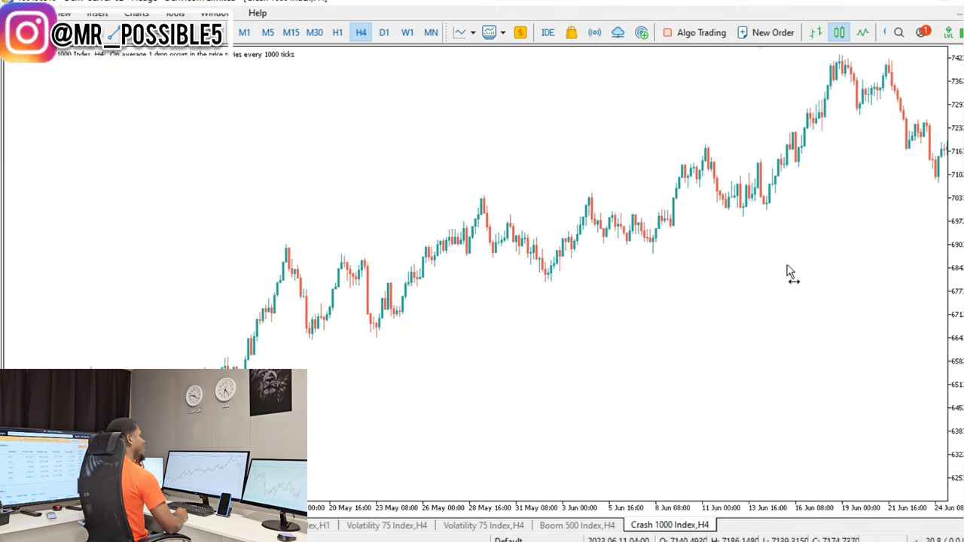
pyautogui.scroll(-20, 789, 273)
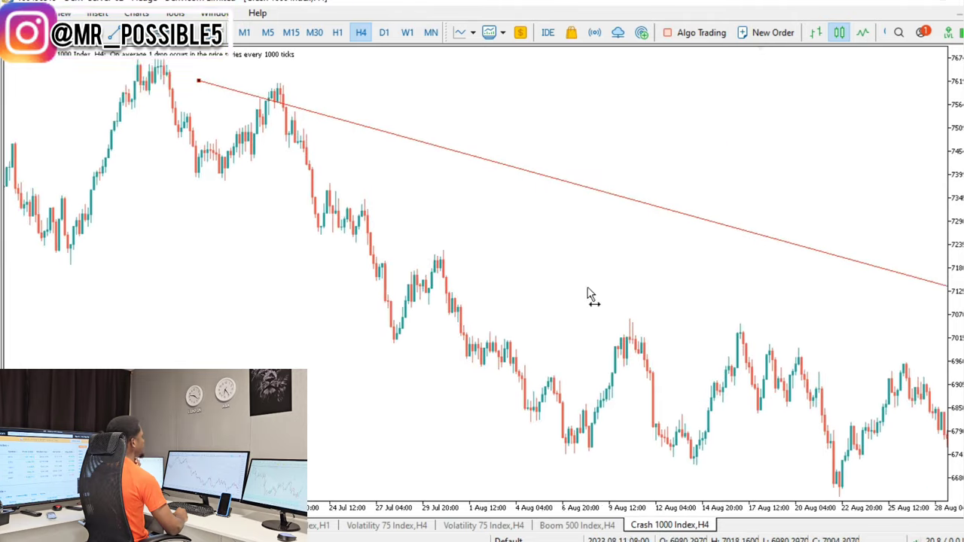
pyautogui.scroll(-15, 590, 294)
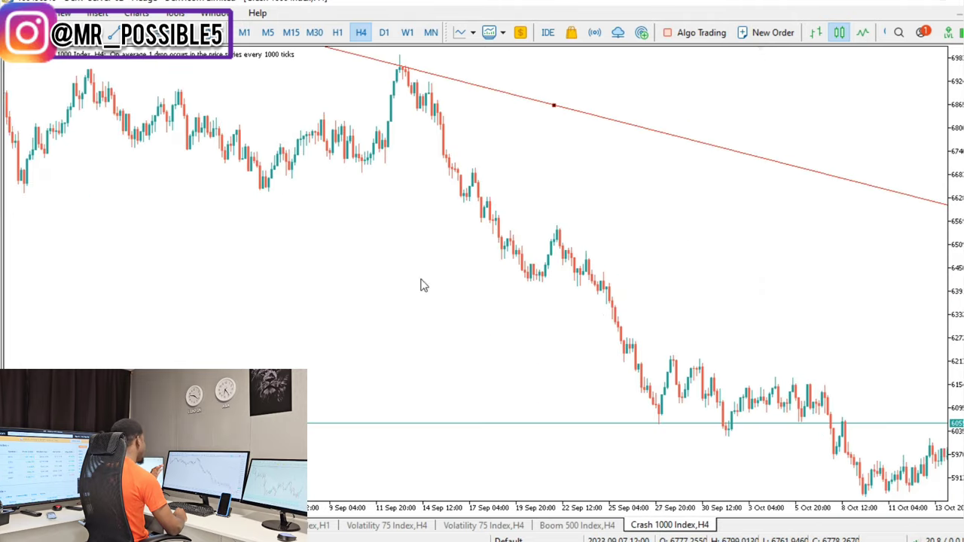
pyautogui.scroll(-15, 421, 285)
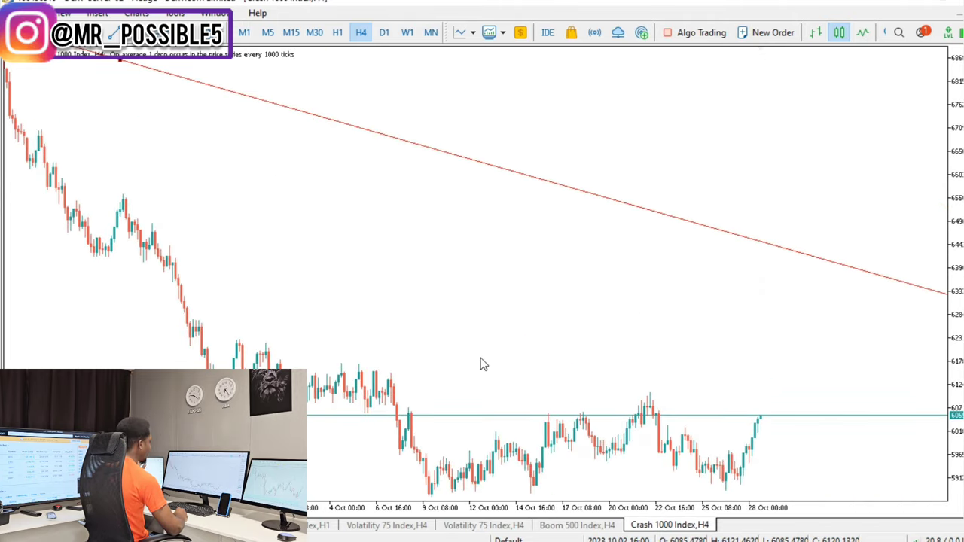
pyautogui.scroll(5, 430, 314)
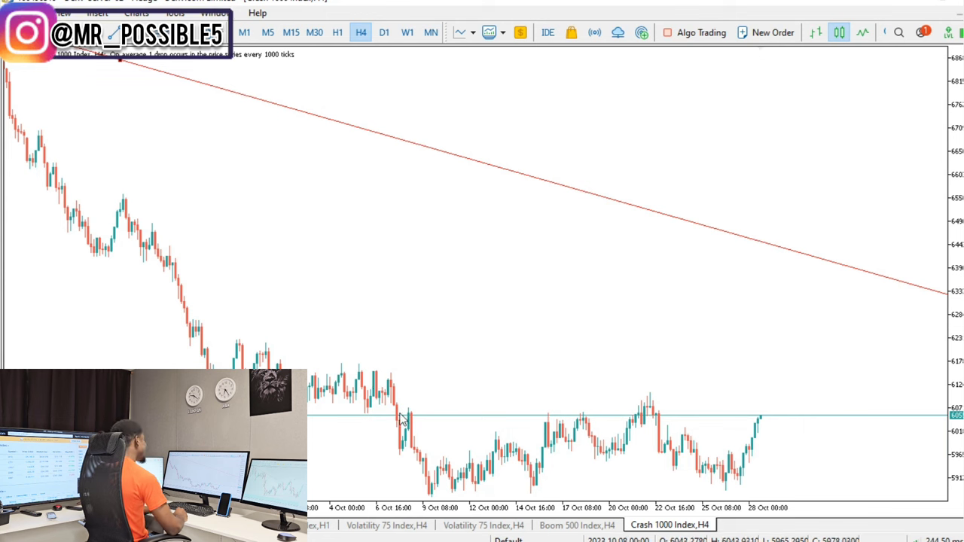
pyautogui.press('BackSpace')
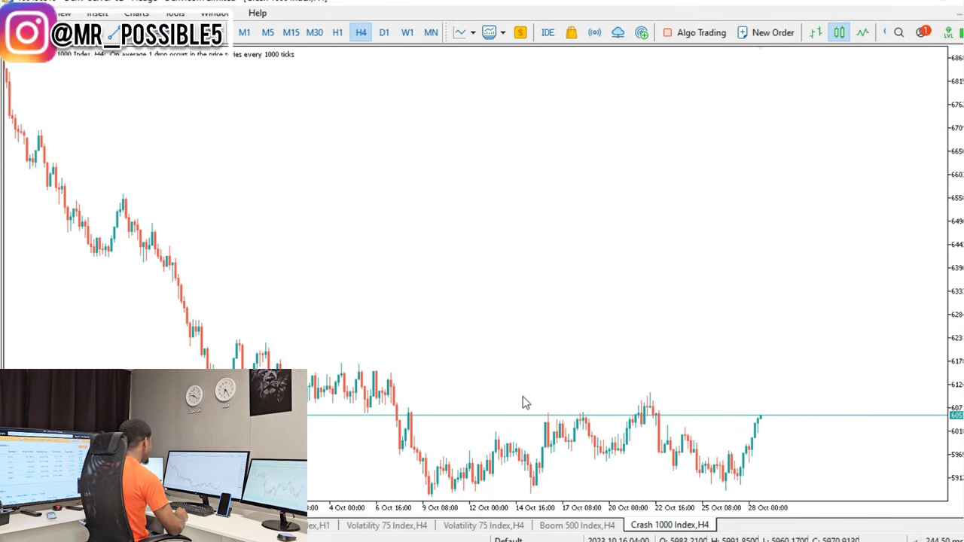
pyautogui.hotkey('ctrl', 'z')
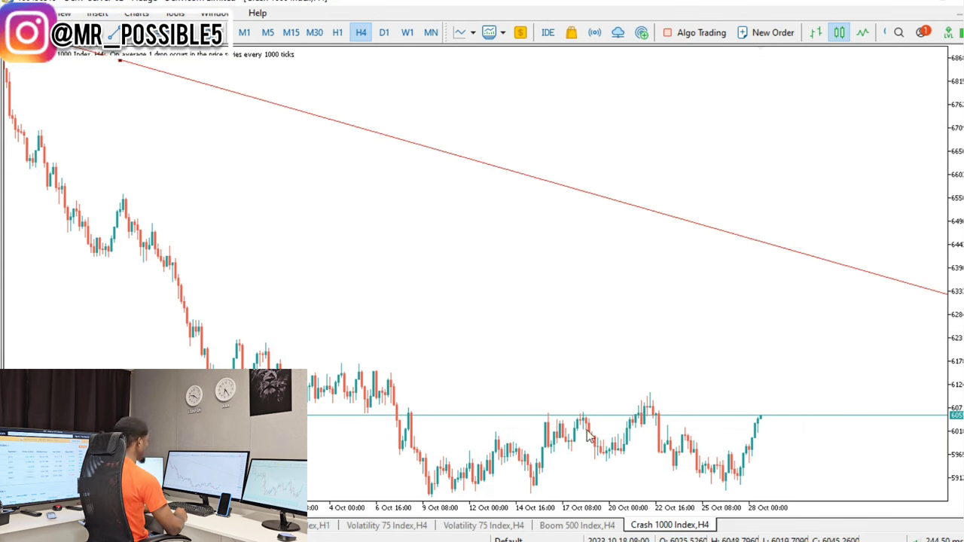
pyautogui.press('BackSpace')
pyautogui.hotkey('ctrl', 'z')
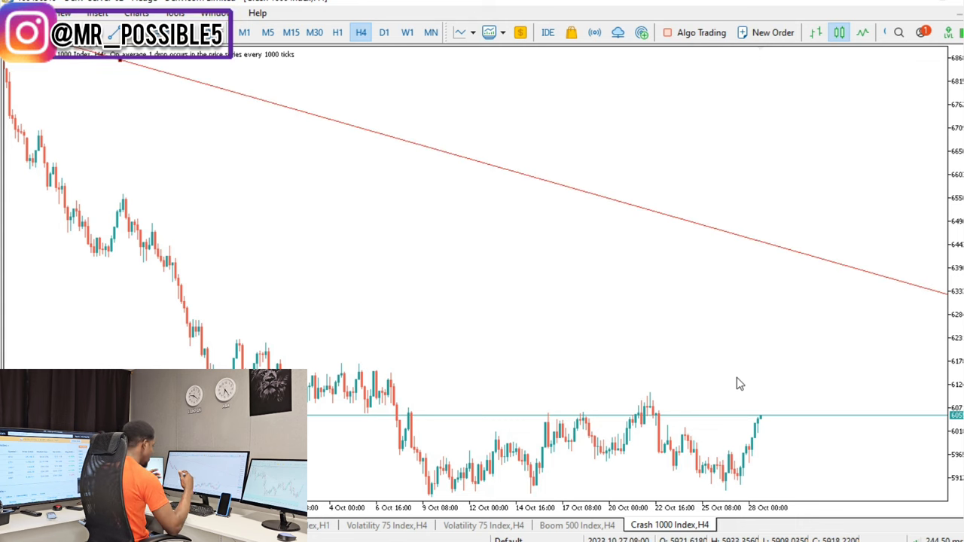
# - Place a horizontal resistance line at about 6210 across the late September and early October swing highs, keeping the descending trendline
pyautogui.press('BackSpace')
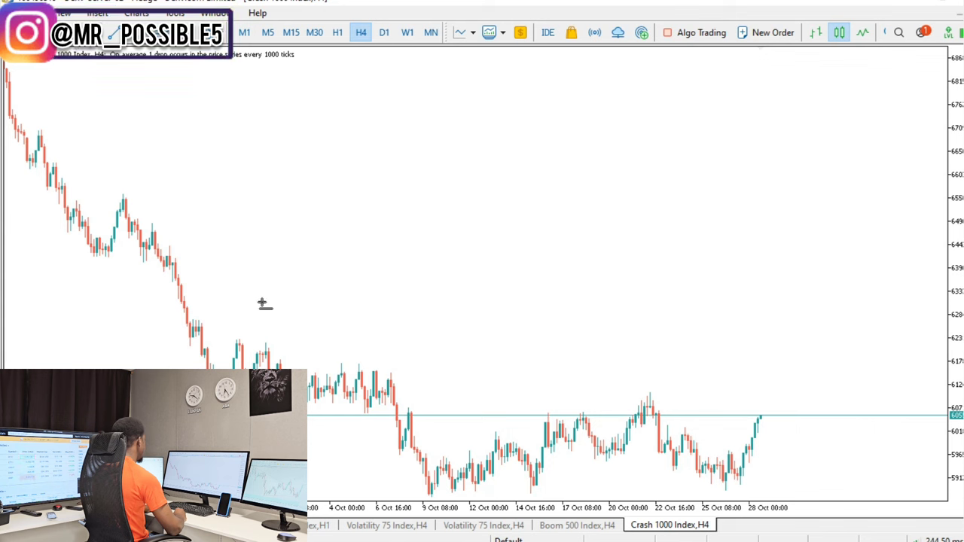
pyautogui.click(247, 347)
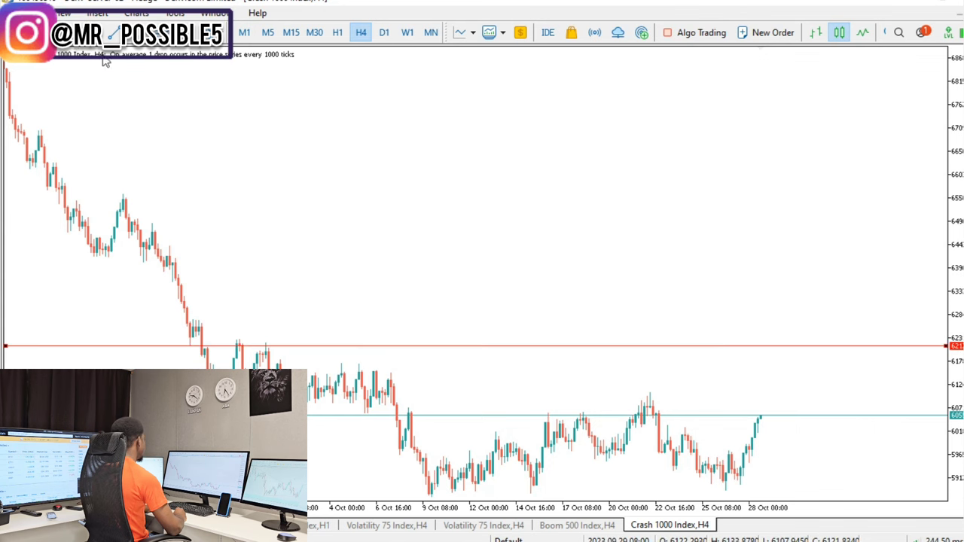
pyautogui.hotkey('ctrl', 'z')
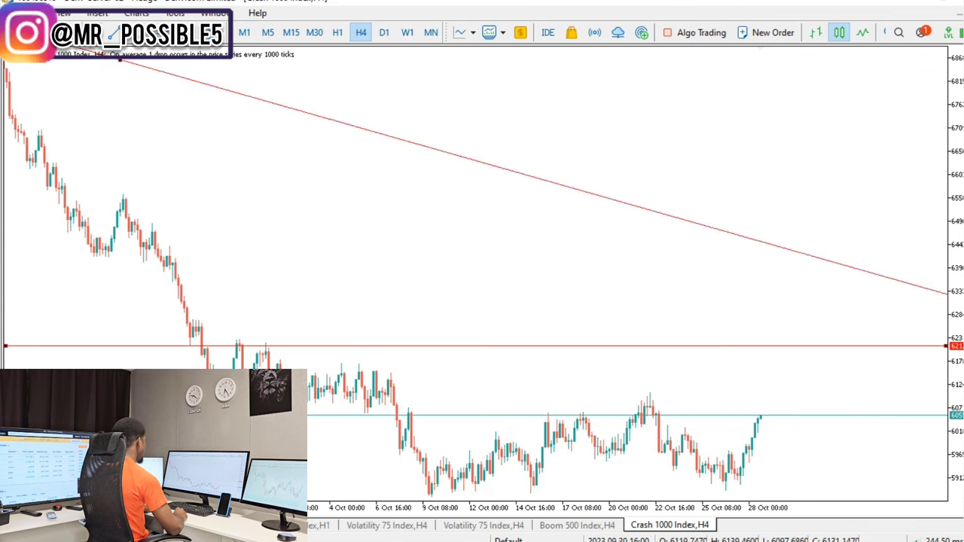
# - Add a second horizontal line at about 6060 along the October swing highs, just above the current price
pyautogui.press('BackSpace')
pyautogui.hotkey('ctrl', 'z')
pyautogui.hotkey('ctrl', 'z')
pyautogui.press('BackSpace')
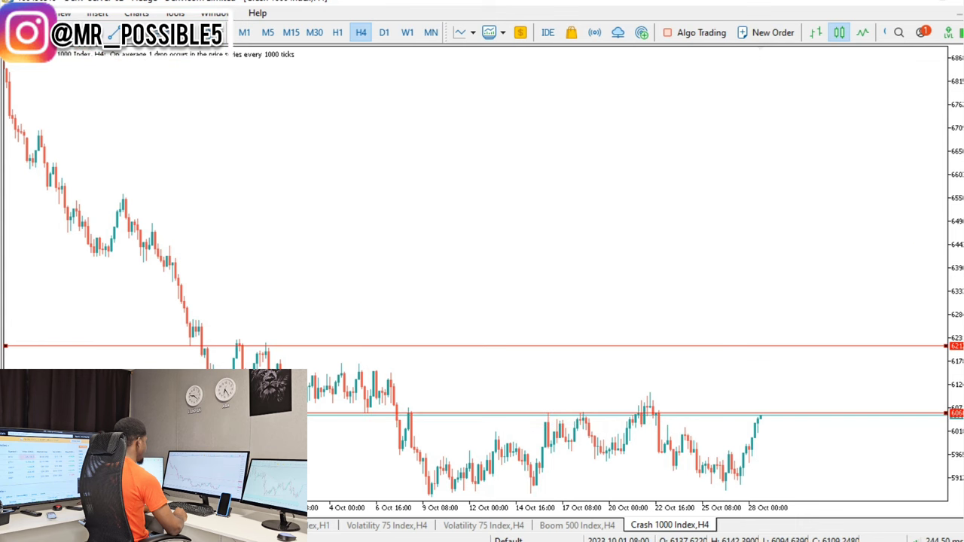
pyautogui.hotkey('ctrl', 'z')
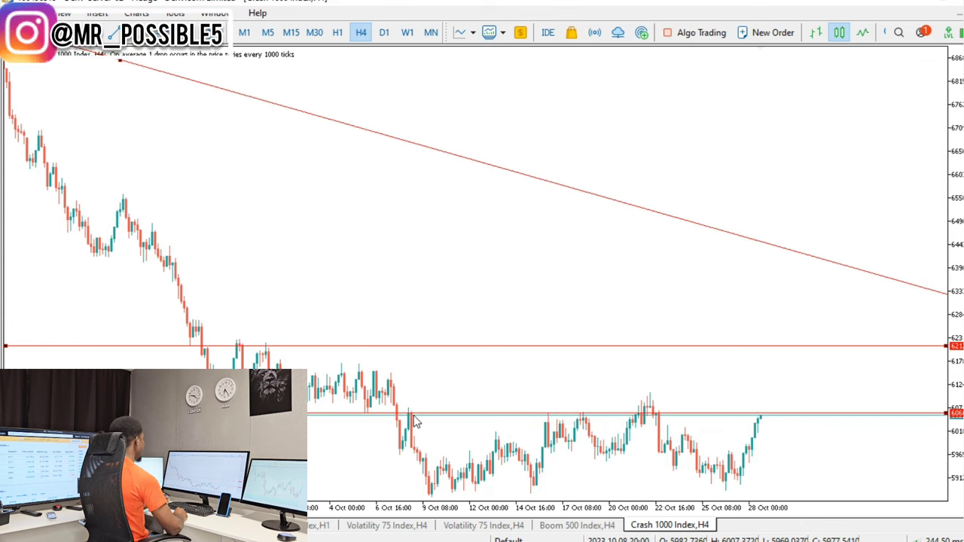
pyautogui.press('BackSpace')
pyautogui.hotkey('ctrl', 'z')
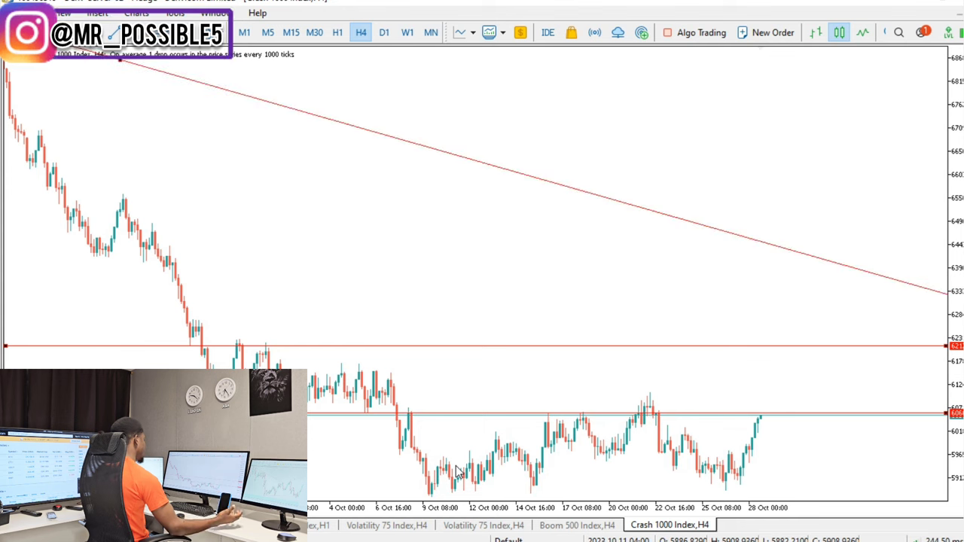
# - Add a horizontal support line along the October lows, in the 5880s
pyautogui.press('BackSpace')
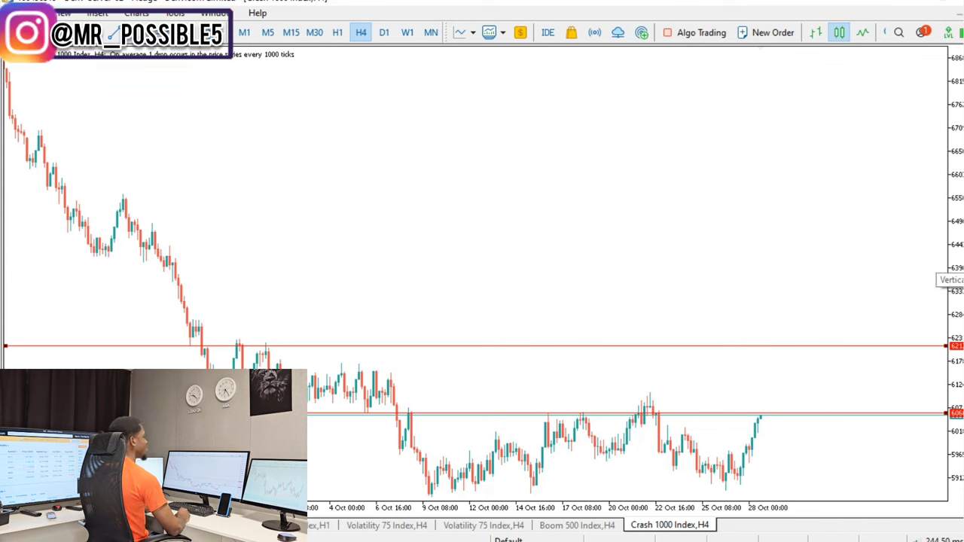
pyautogui.hotkey('ctrl', 'z')
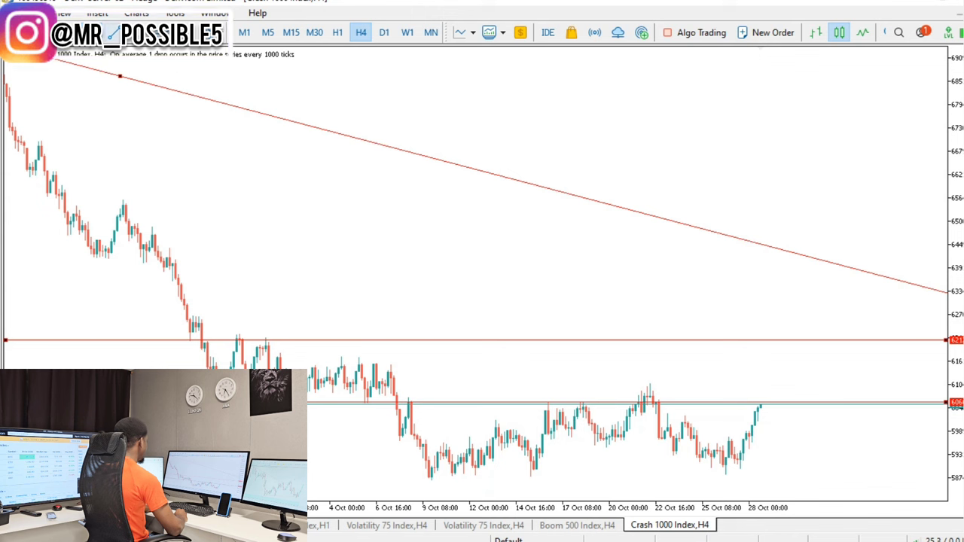
pyautogui.click(438, 479)
pyautogui.moveTo(440, 480); pyautogui.dragTo(440, 473)
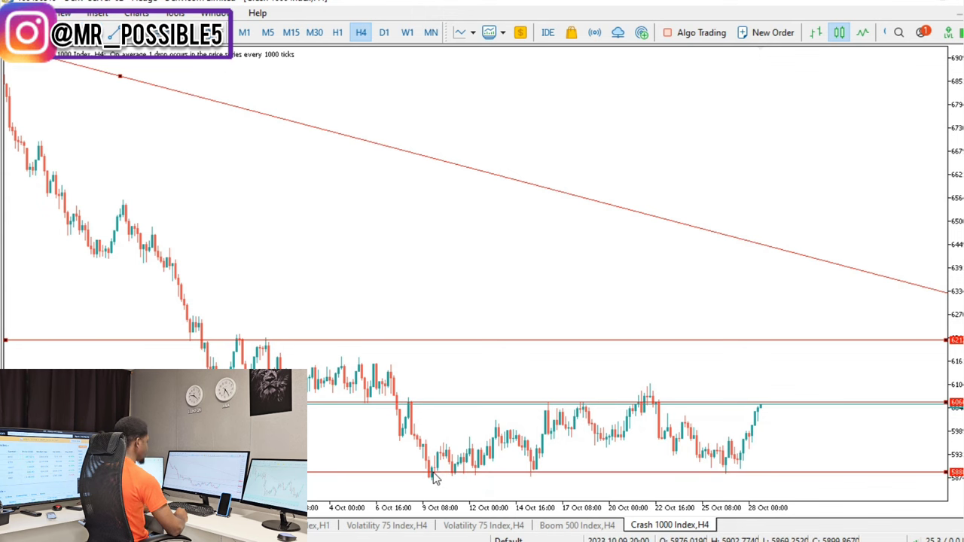
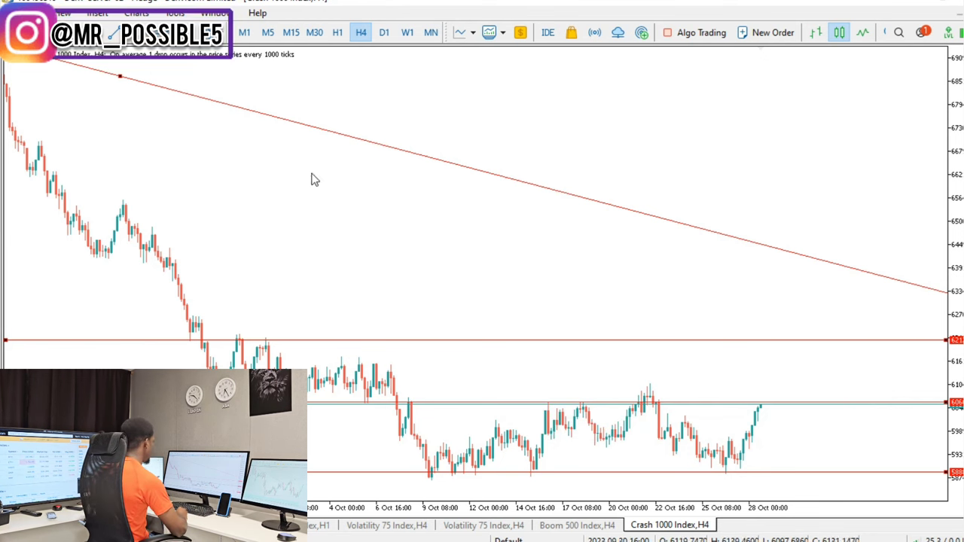
# - Switch the chart to the M15 timeframe and follow the price action from mid-September towards the latest candles
pyautogui.click(291, 33)
pyautogui.moveTo(739, 217); pyautogui.dragTo(292, 182)
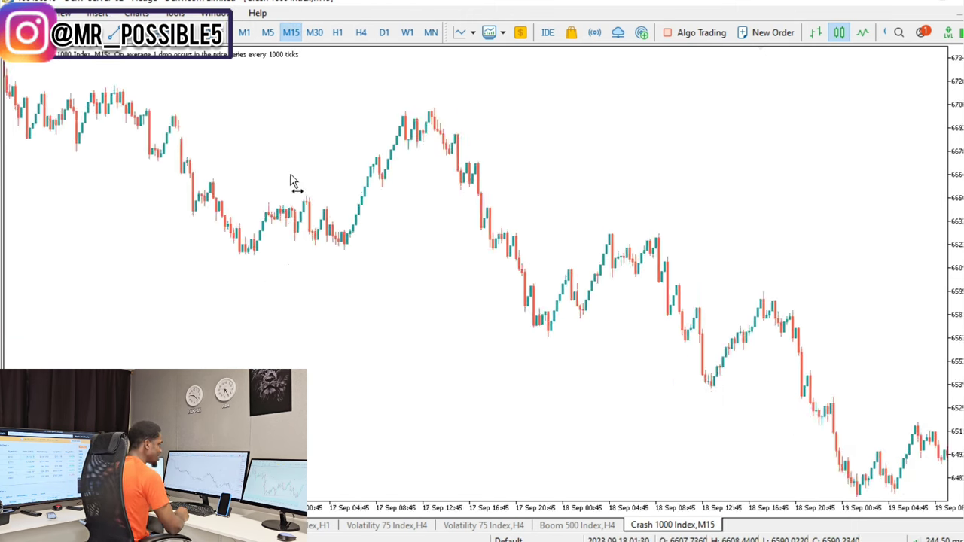
pyautogui.moveTo(777, 208); pyautogui.dragTo(372, 159)
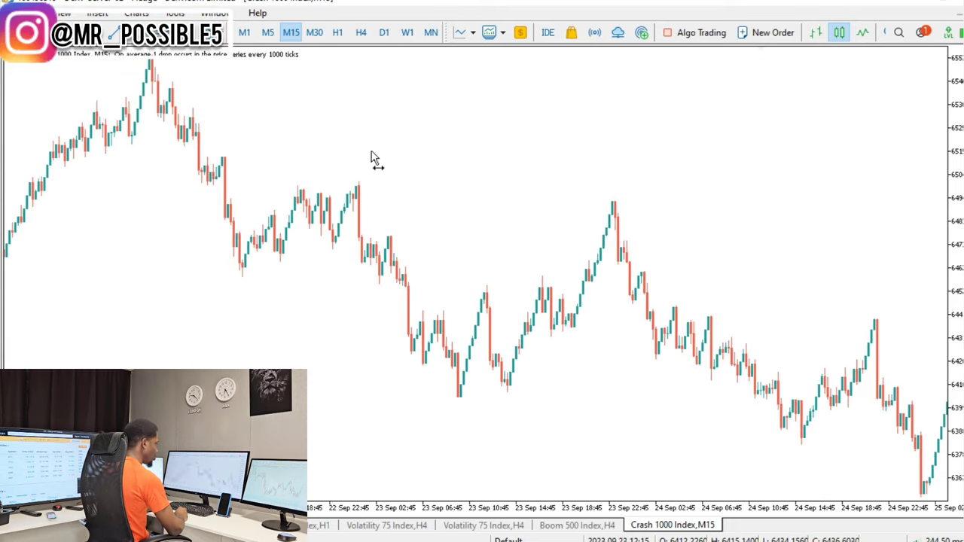
pyautogui.scroll(-5, 517, 176)
pyautogui.moveTo(839, 249); pyautogui.dragTo(249, 202)
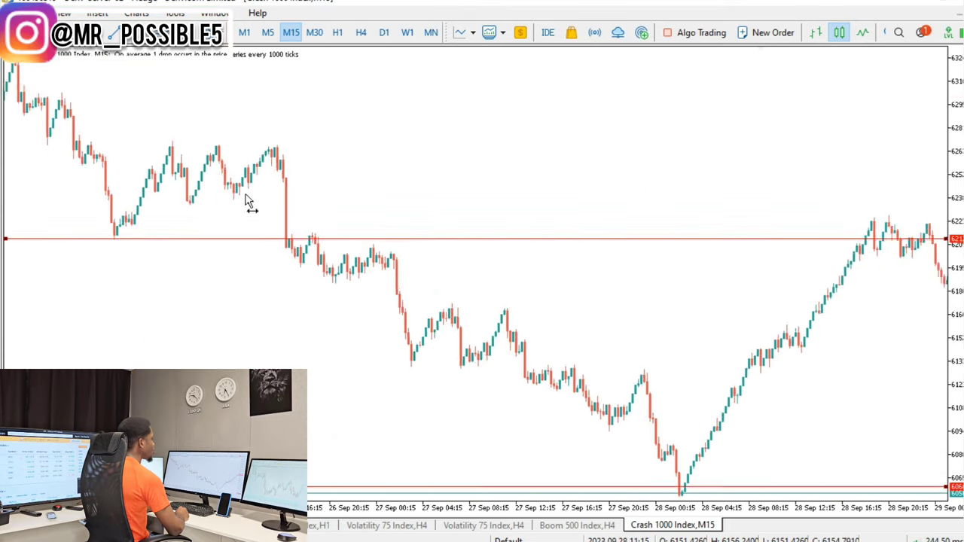
pyautogui.scroll(-10, 723, 334)
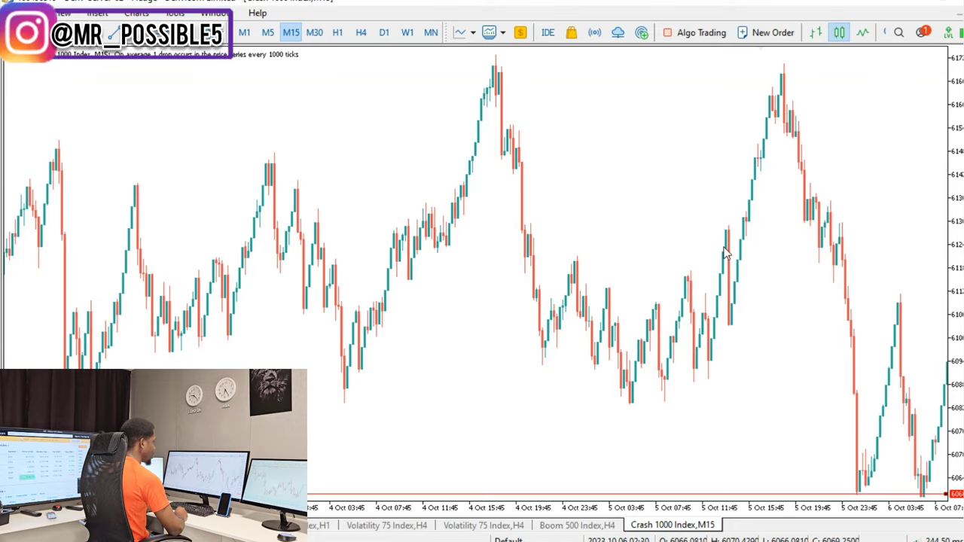
pyautogui.moveTo(725, 253); pyautogui.dragTo(269, 158)
pyautogui.scroll(-5, 614, 286)
pyautogui.scroll(-10, 387, 155)
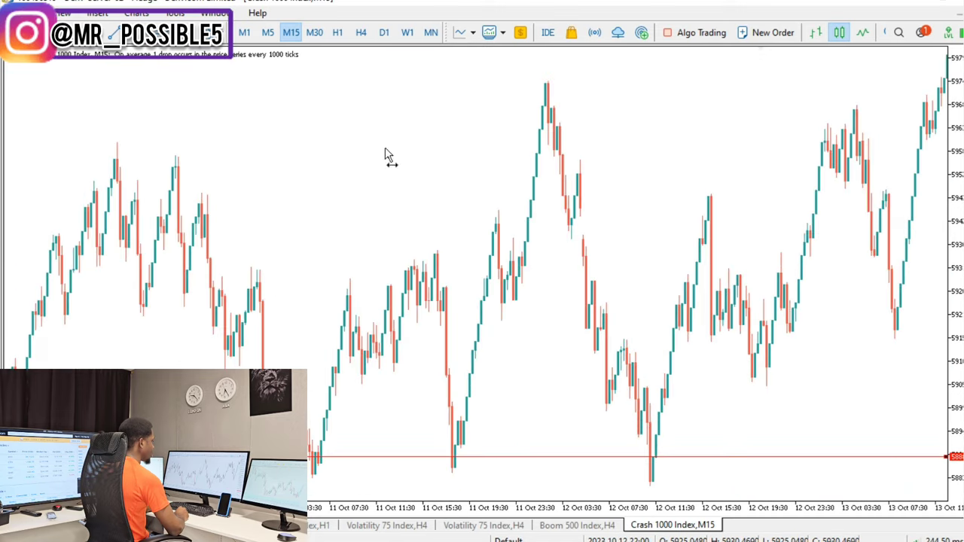
pyautogui.moveTo(921, 232); pyautogui.dragTo(64, 87)
pyautogui.scroll(-10, 349, 137)
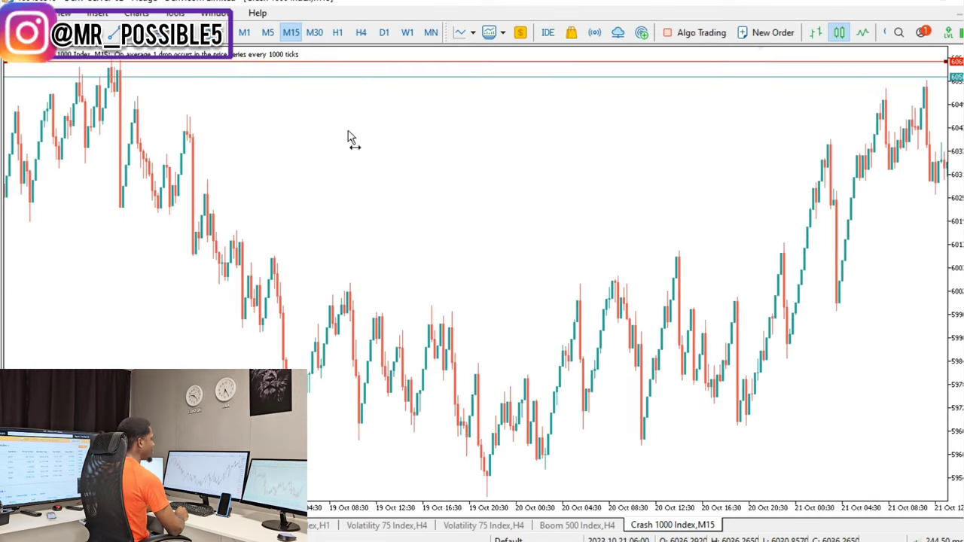
pyautogui.moveTo(854, 309); pyautogui.dragTo(271, 153)
pyautogui.scroll(-8, 598, 205)
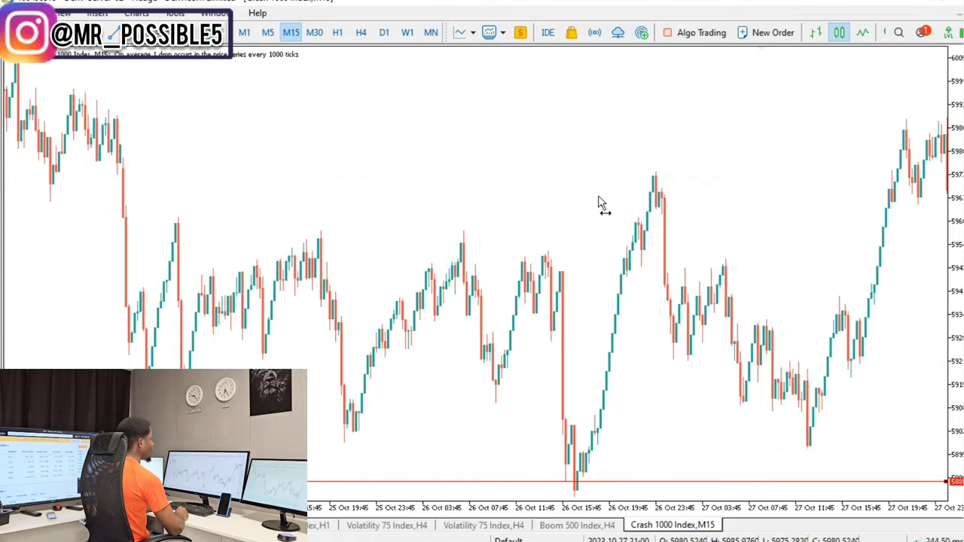
# - Zoom the M15 chart out one level at the latest candles
pyautogui.scroll(2, 682, 194)
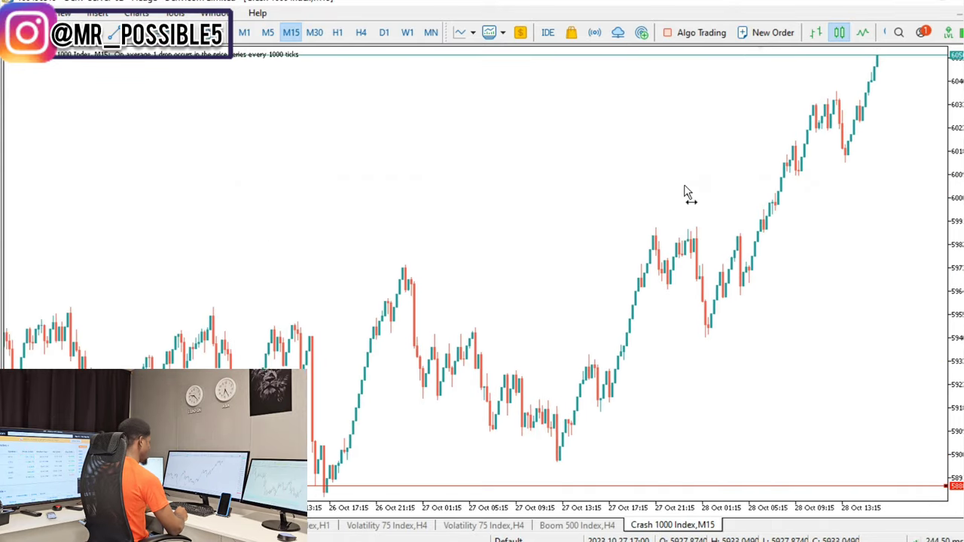
pyautogui.rightClick(322, 168)
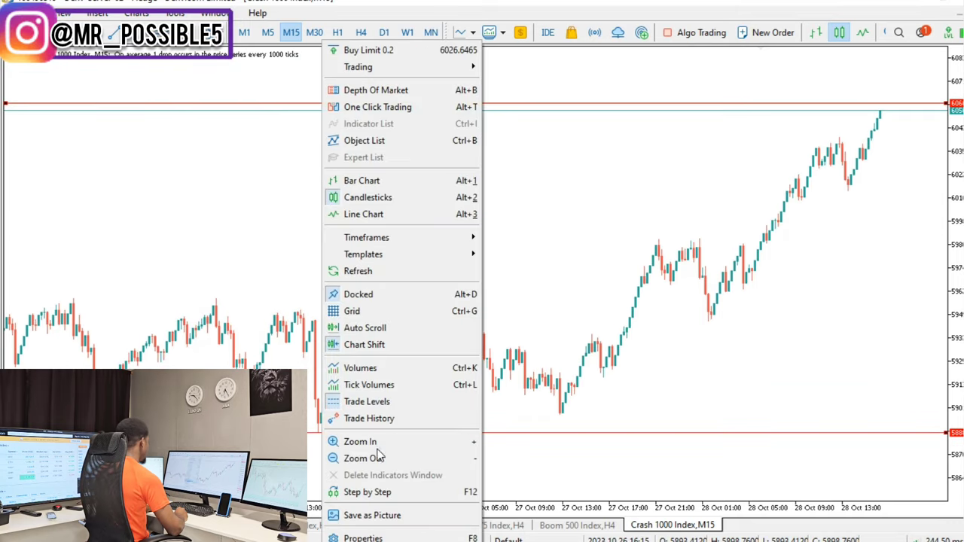
pyautogui.click(365, 459)
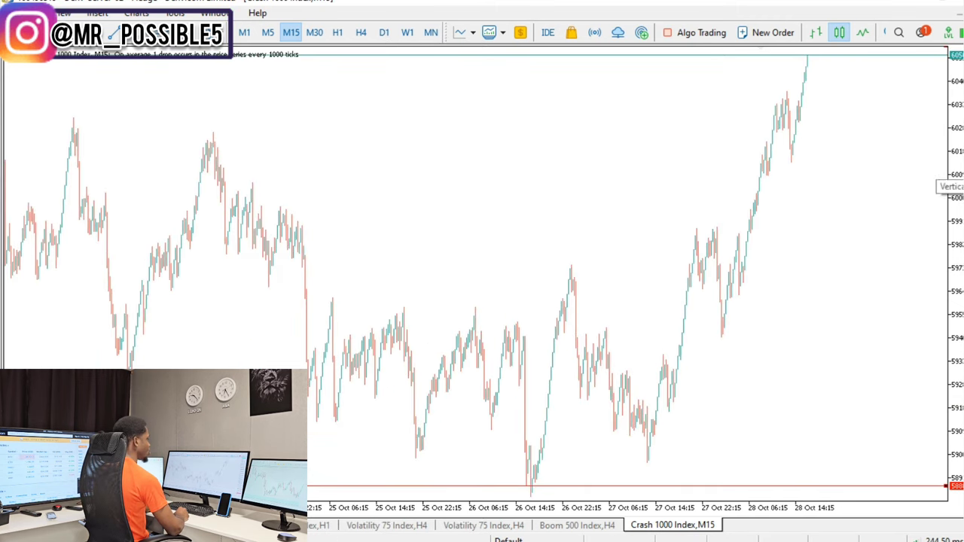
# - Draw a rising trendline along the 28 October swing to above the 6060 level, with a short falling pullback line branching from it
pyautogui.moveTo(949, 189); pyautogui.dragTo(949, 421)
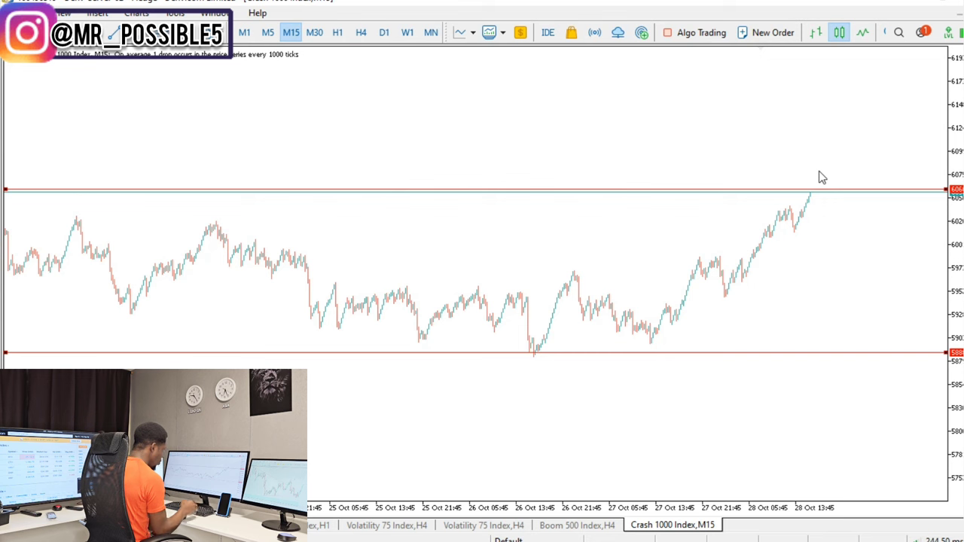
pyautogui.moveTo(817, 197)
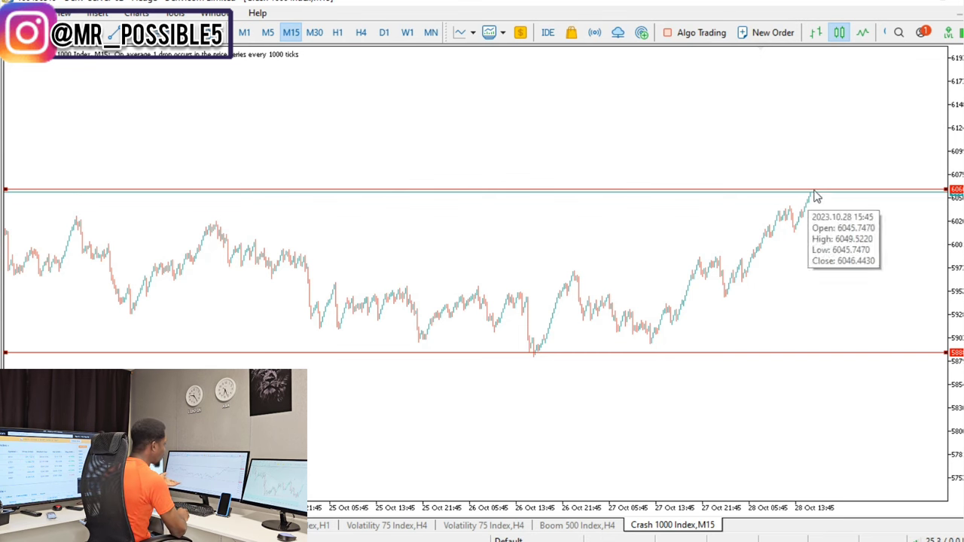
pyautogui.rightClick(912, 221)
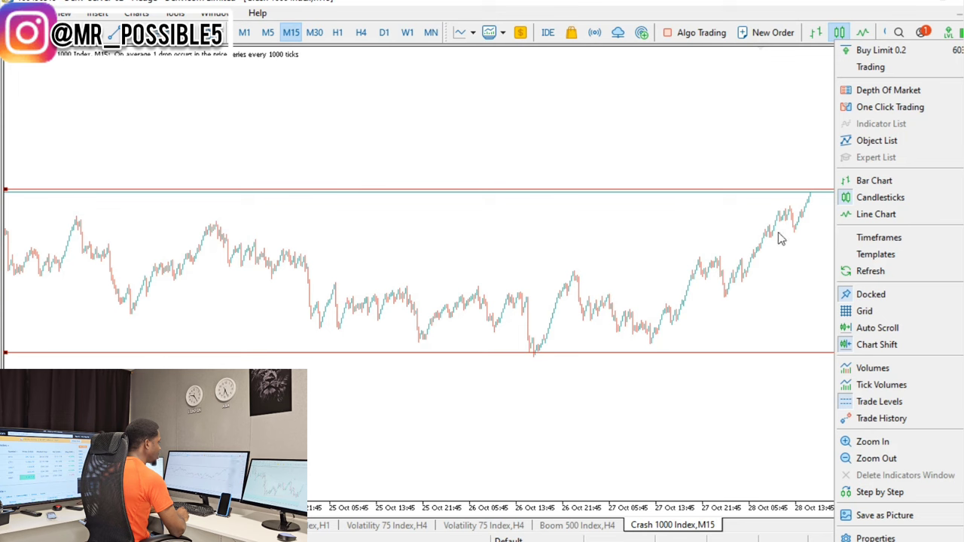
pyautogui.click(872, 442)
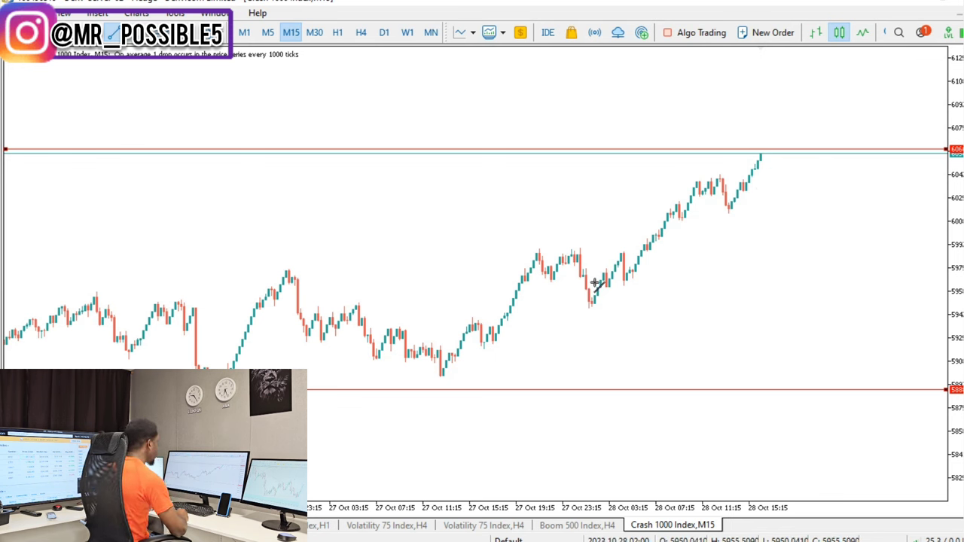
pyautogui.moveTo(588, 282)
pyautogui.mouseDown()
pyautogui.moveTo(674, 239)
pyautogui.moveTo(740, 182)
pyautogui.moveTo(785, 99)
pyautogui.mouseUp()
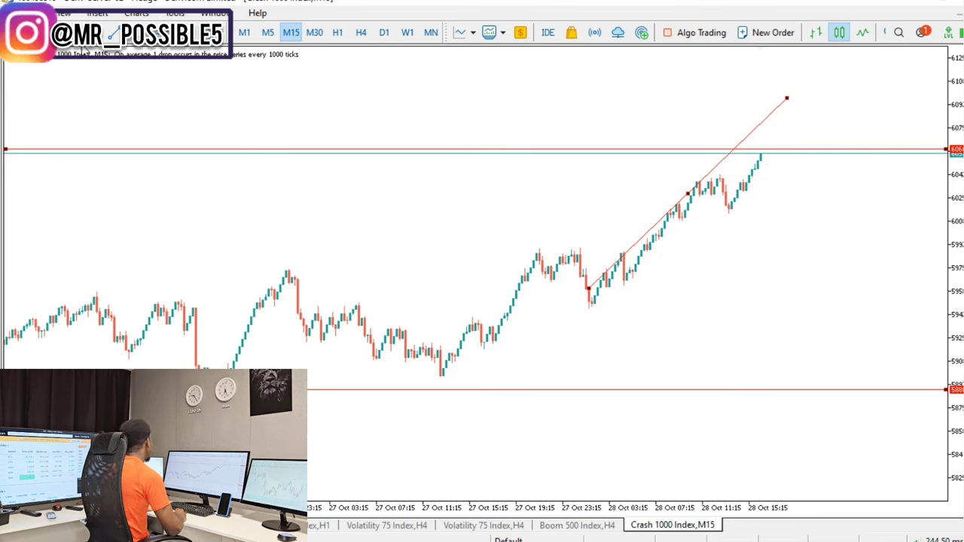
pyautogui.click(111, 35)
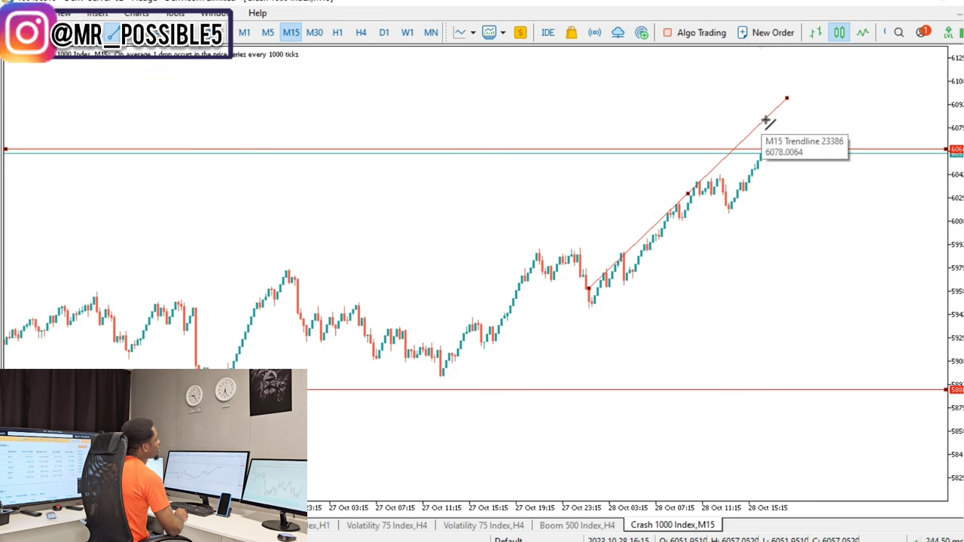
pyautogui.moveTo(766, 118); pyautogui.dragTo(779, 161)
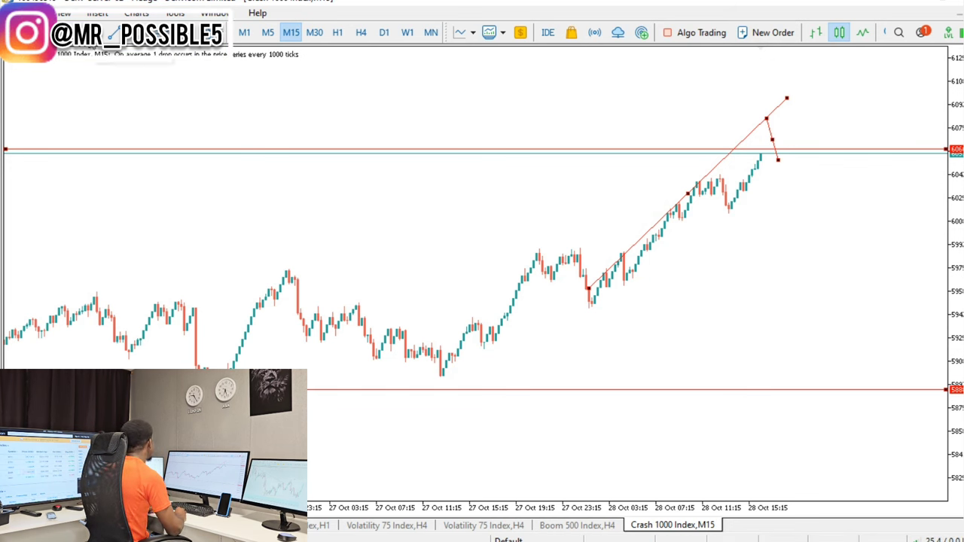
# - Add four horizontal target levels at the earlier swing lows, in the 6010s, 5960s, 5940s and 5920s
pyautogui.click(737, 210)
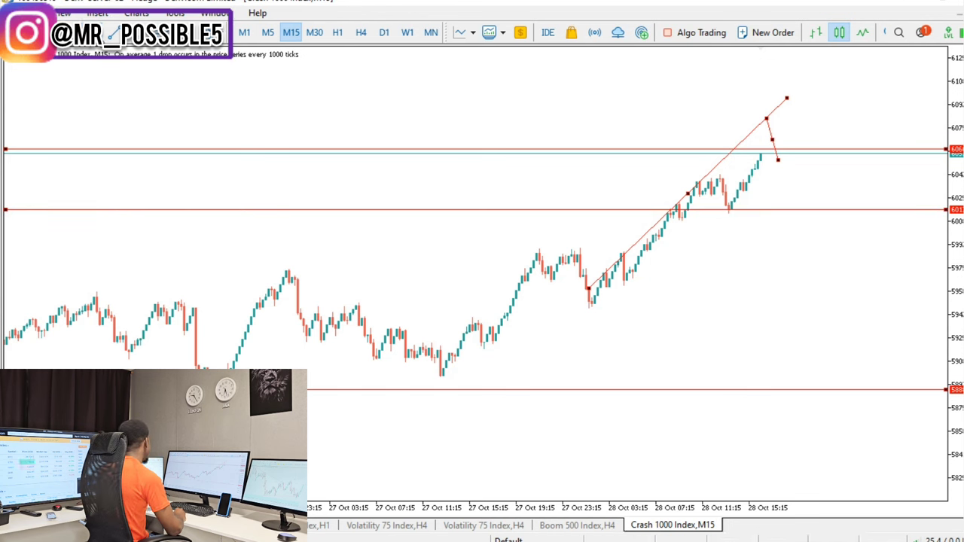
pyautogui.click(634, 279)
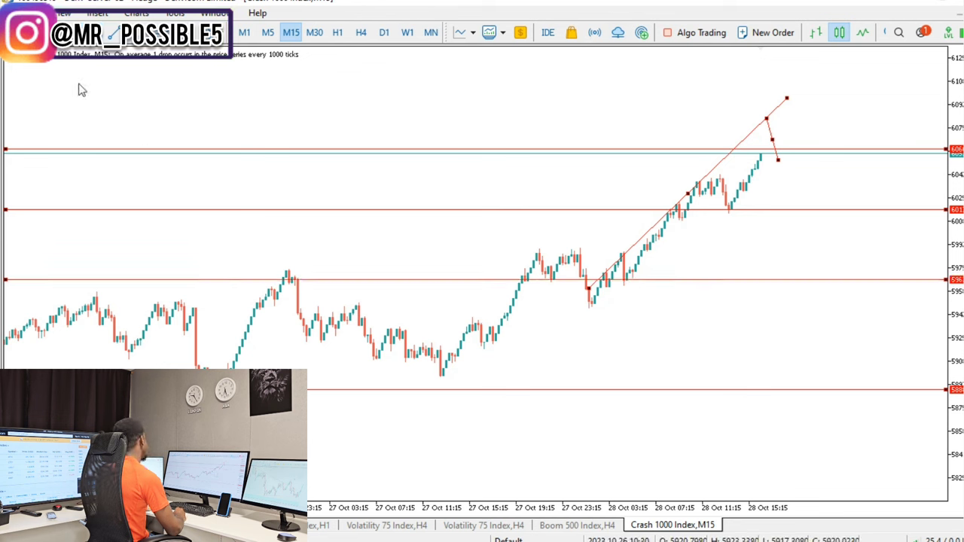
pyautogui.click(609, 307)
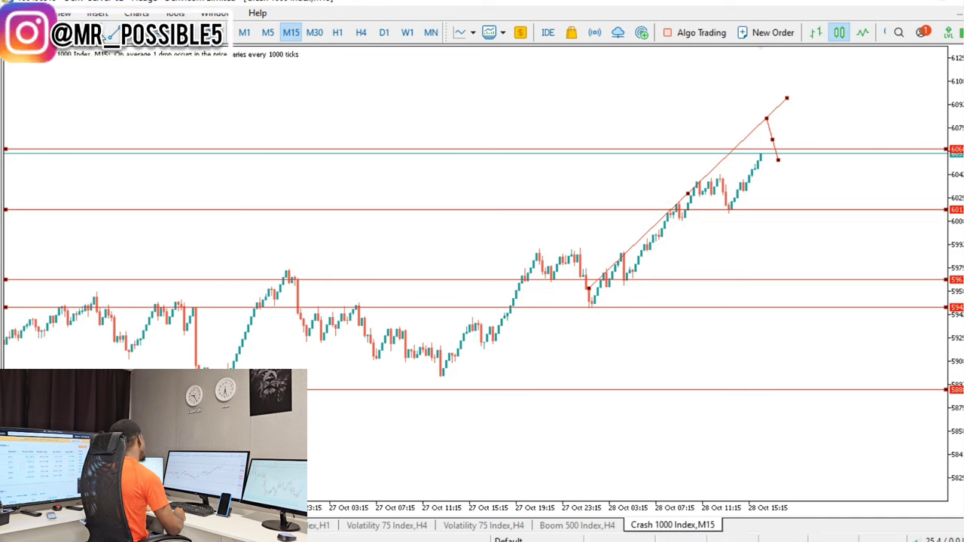
pyautogui.click(510, 341)
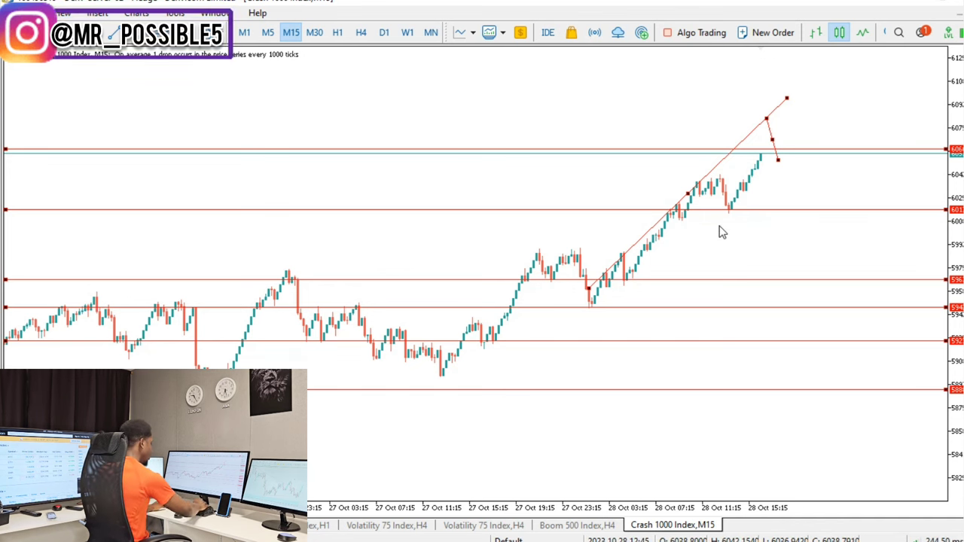
# - Delete all lines from the Crash 1000 chart and open the Boom 500 Index chart on the daily timeframe
pyautogui.press('BackSpace')
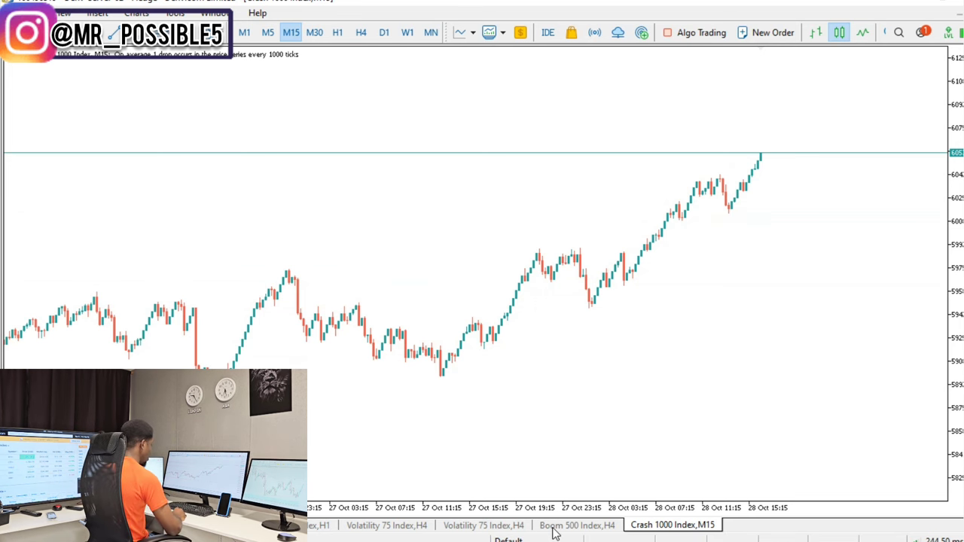
pyautogui.click(576, 525)
pyautogui.scroll(5, 671, 305)
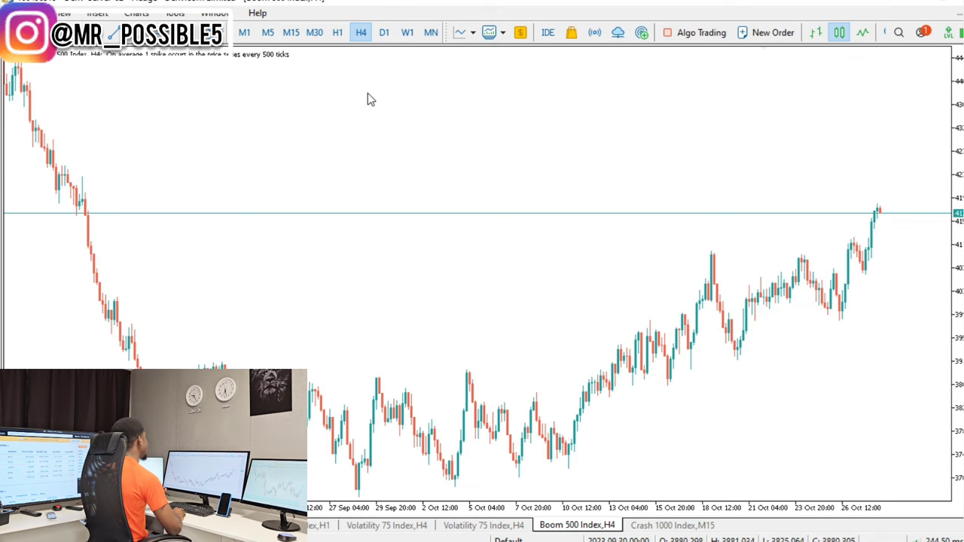
pyautogui.click(383, 33)
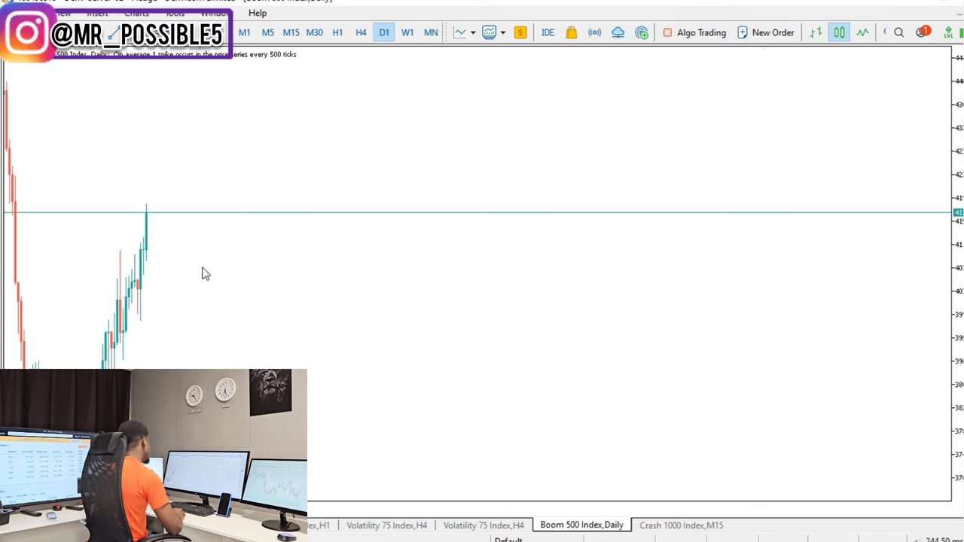
# - Draw a rising trendline from the March 2023 low along the October 2023 lows, extending it beyond the latest candle
pyautogui.scroll(5, 202, 274)
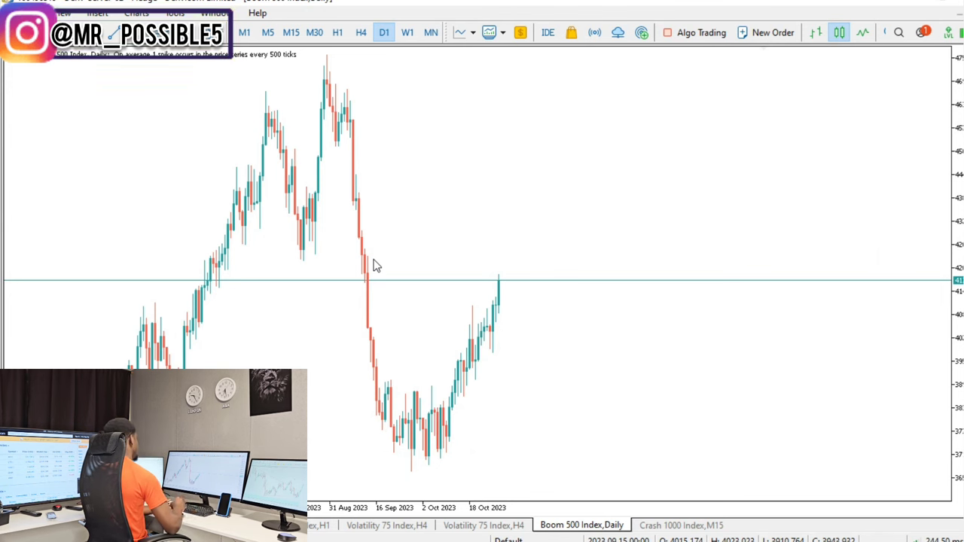
pyautogui.hscroll(-5, 372, 232)
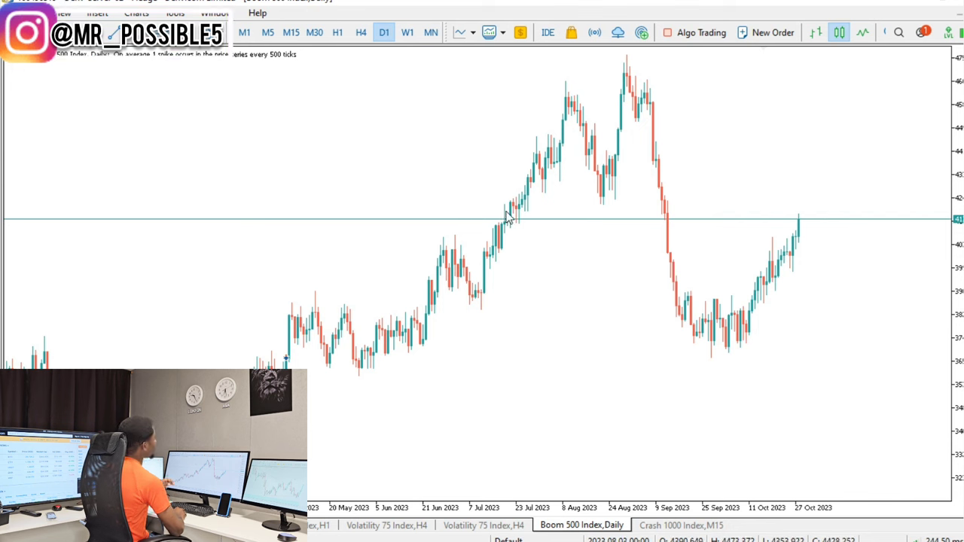
pyautogui.hscroll(-5, 467, 194)
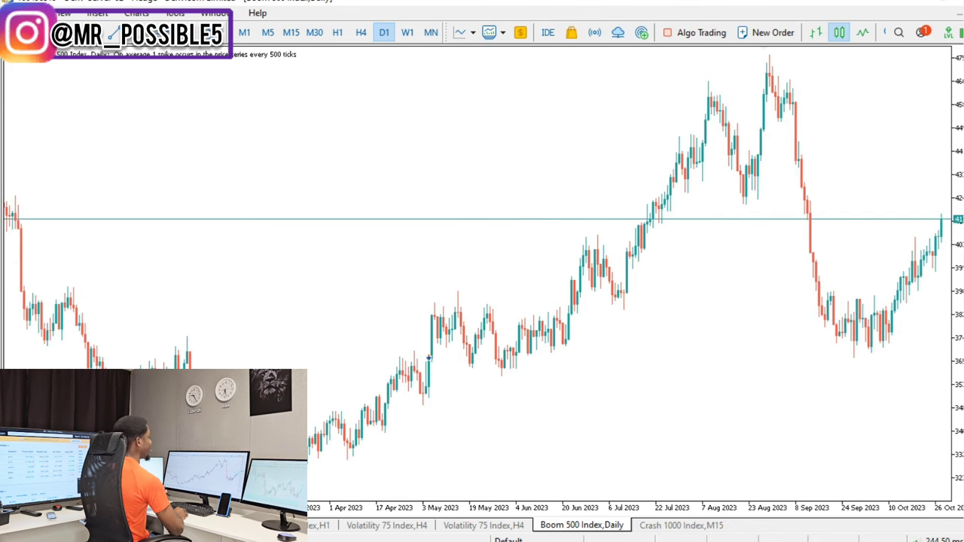
pyautogui.rightClick(532, 174)
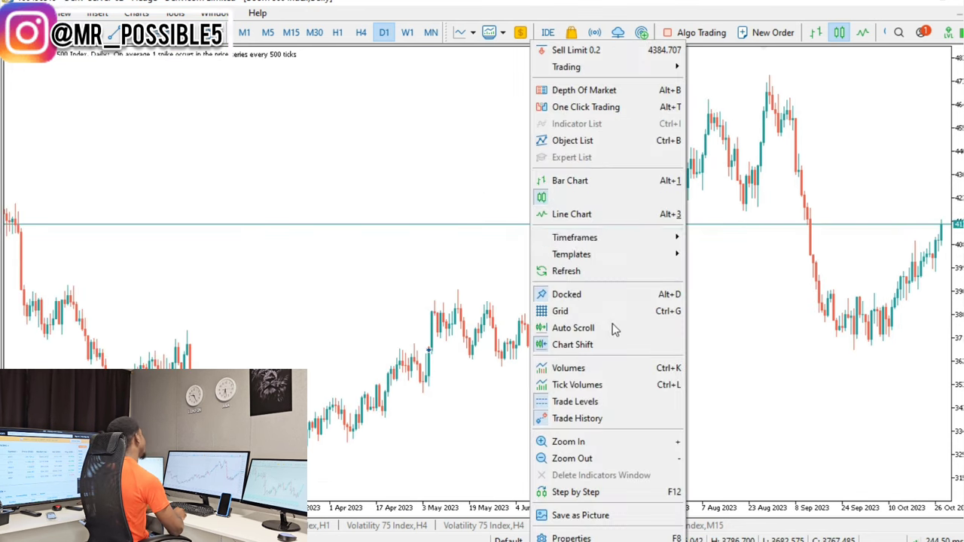
pyautogui.click(569, 460)
pyautogui.press('-')
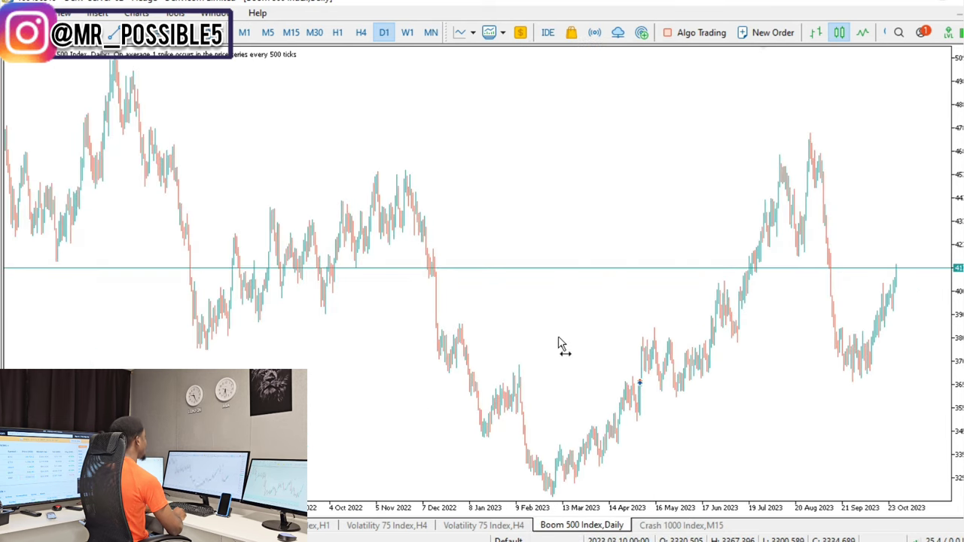
pyautogui.moveTo(536, 324); pyautogui.dragTo(458, 312)
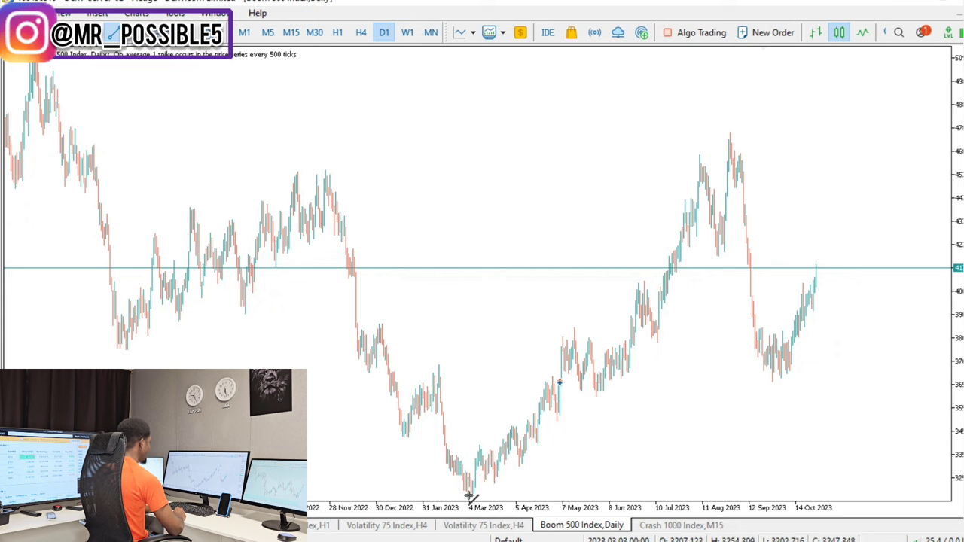
pyautogui.moveTo(469, 493); pyautogui.dragTo(945, 312)
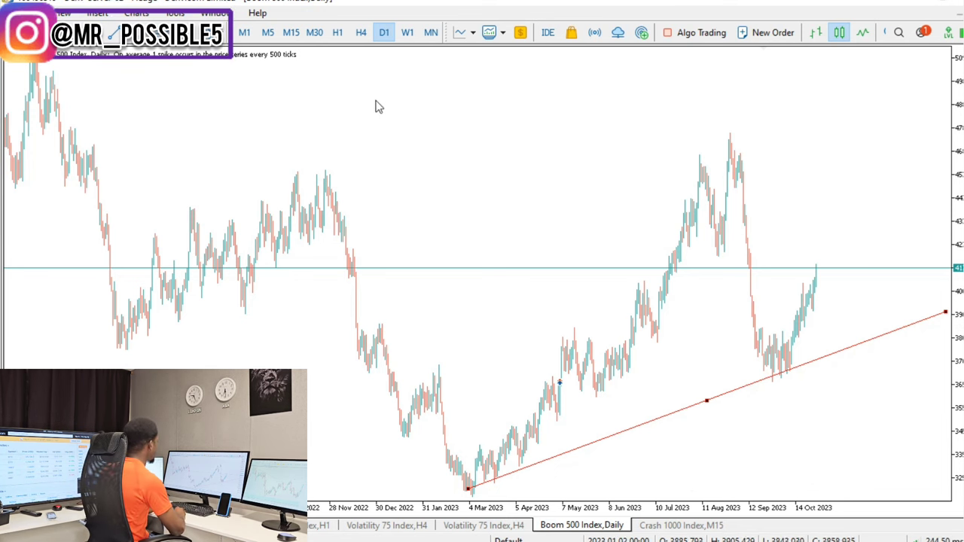
# - Switch the Boom 500 chart to the H4 timeframe and bring the latest October candles into view
pyautogui.click(363, 35)
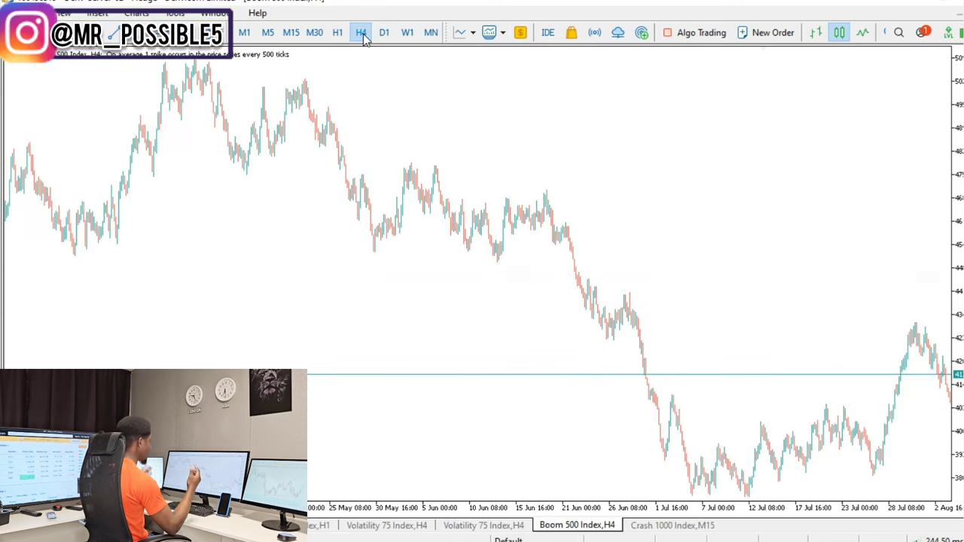
pyautogui.moveTo(708, 308); pyautogui.dragTo(381, 280)
pyautogui.moveTo(836, 324); pyautogui.dragTo(245, 262)
pyautogui.moveTo(767, 273); pyautogui.dragTo(441, 238)
pyautogui.moveTo(828, 303); pyautogui.dragTo(307, 309)
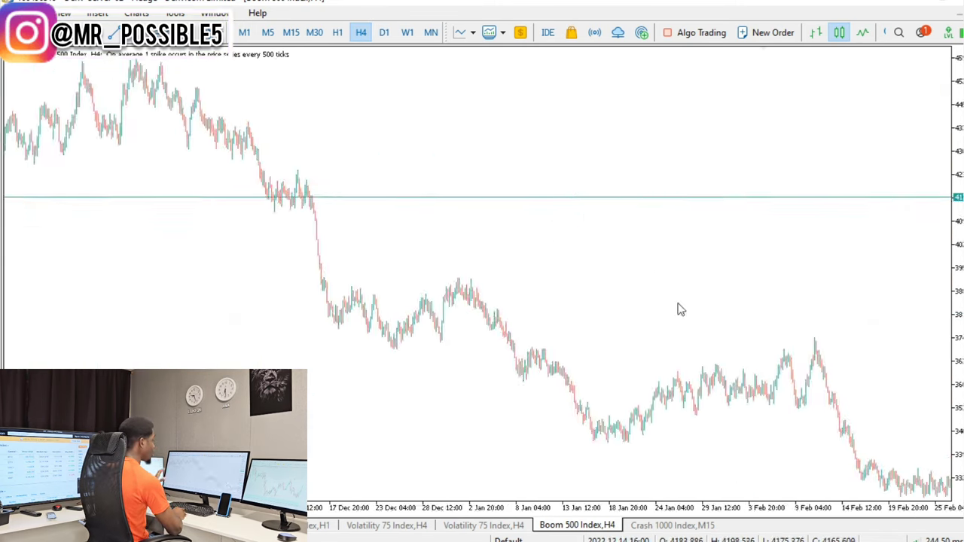
pyautogui.moveTo(680, 309); pyautogui.dragTo(161, 209)
pyautogui.moveTo(753, 301); pyautogui.dragTo(150, 256)
pyautogui.moveTo(831, 276); pyautogui.dragTo(150, 249)
pyautogui.moveTo(716, 317); pyautogui.dragTo(189, 279)
pyautogui.moveTo(781, 275); pyautogui.dragTo(341, 280)
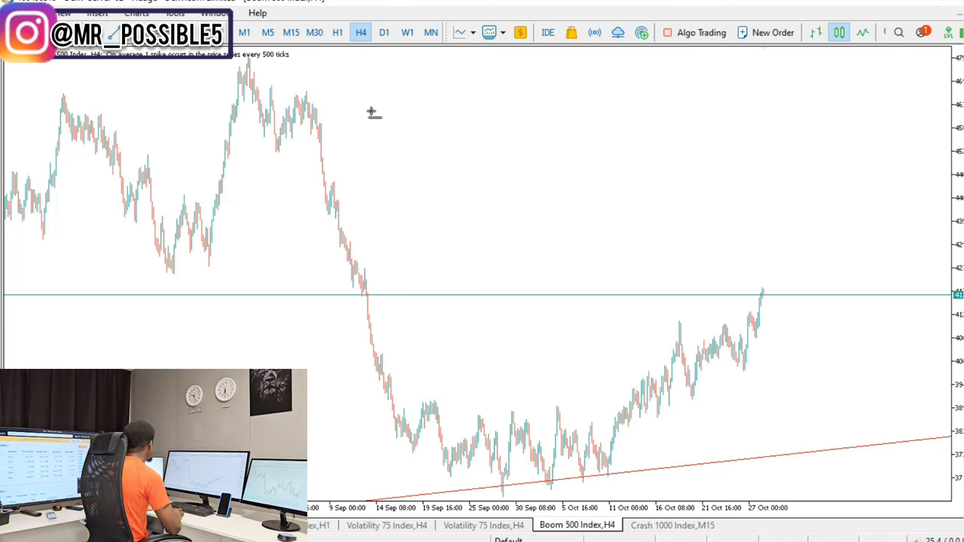
# - Add a horizontal line at about 3890 along the September–October swing highs and a second along the early-October lows
pyautogui.click(517, 415)
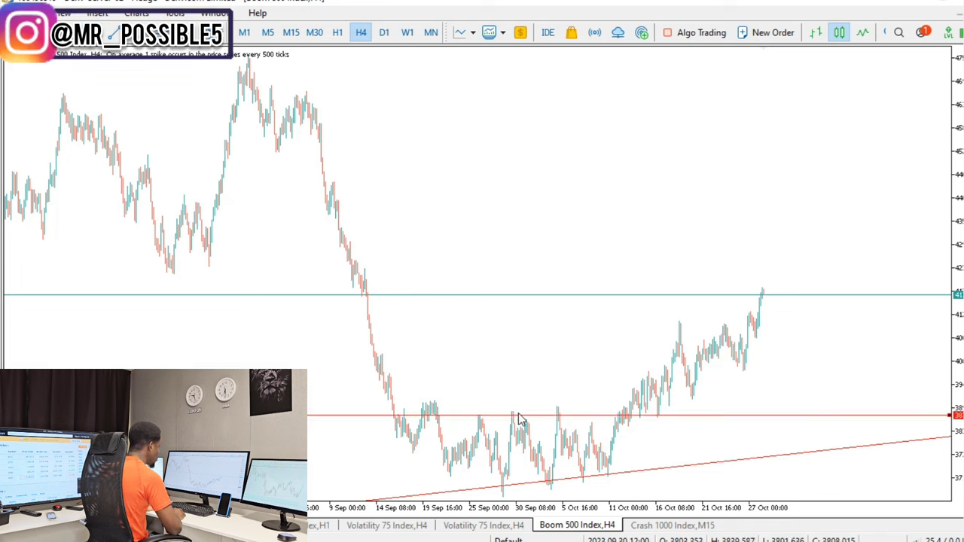
pyautogui.moveTo(518, 415); pyautogui.dragTo(520, 409)
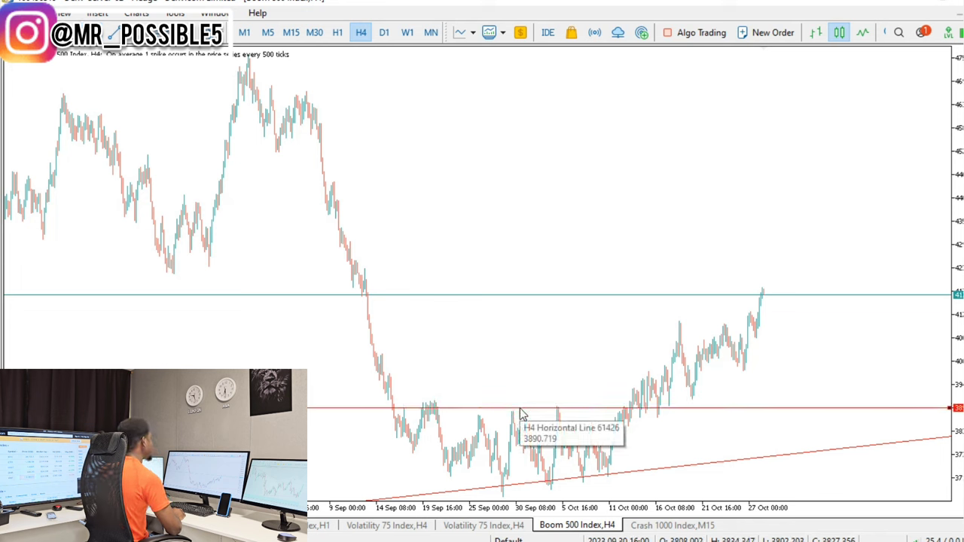
pyautogui.click(553, 481)
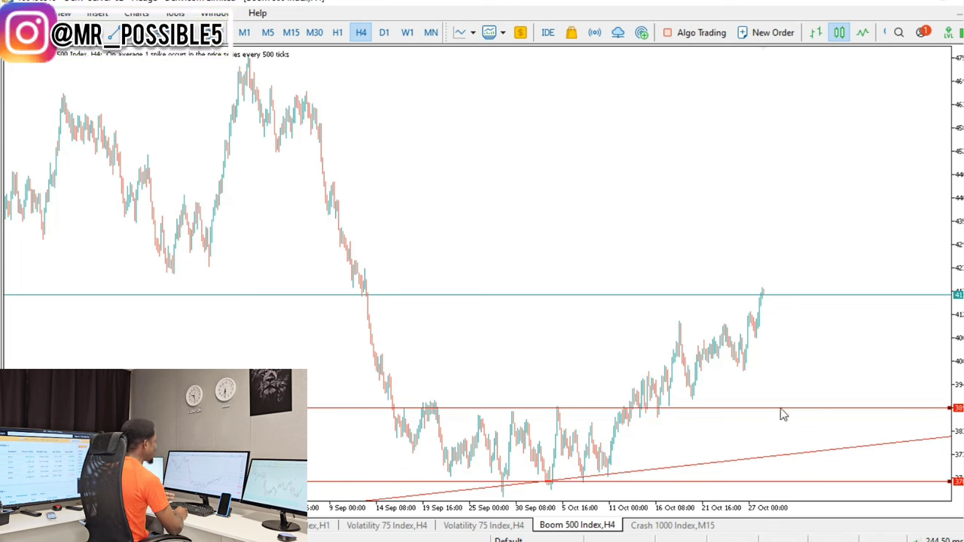
# - Switch the Boom 500 chart to the M15 timeframe and bring the latest candles of 25–28 October into view
pyautogui.click(296, 35)
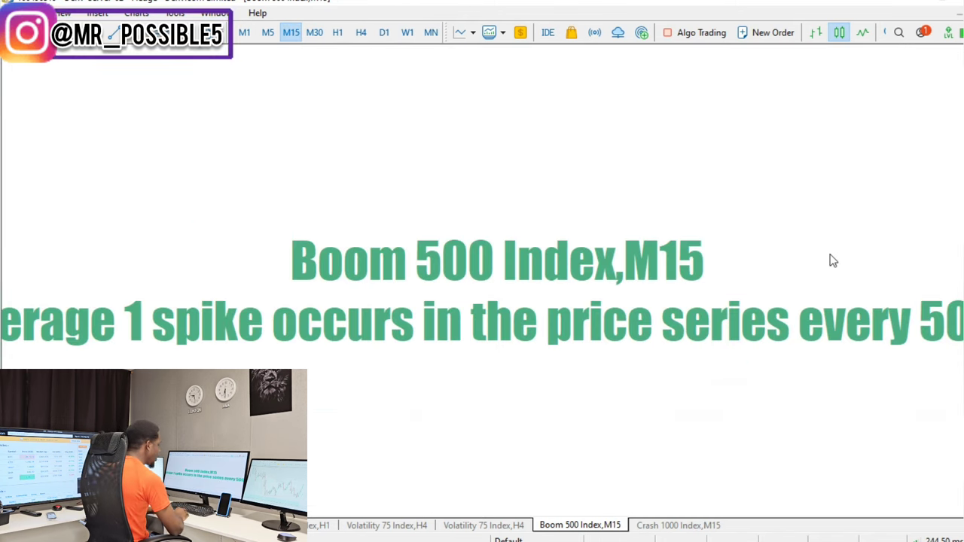
pyautogui.moveTo(833, 260); pyautogui.dragTo(395, 154)
pyautogui.scroll(-10, 396, 154)
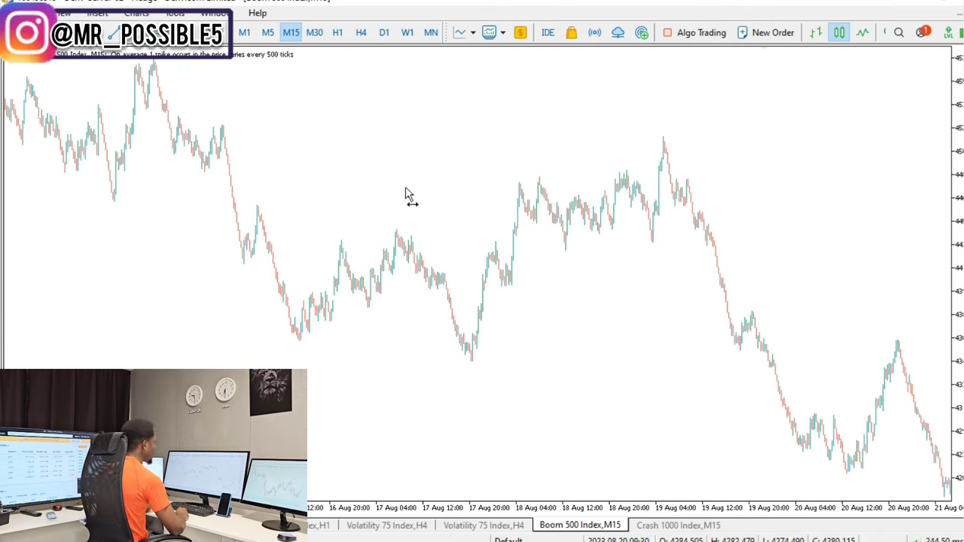
pyautogui.scroll(-10, 422, 184)
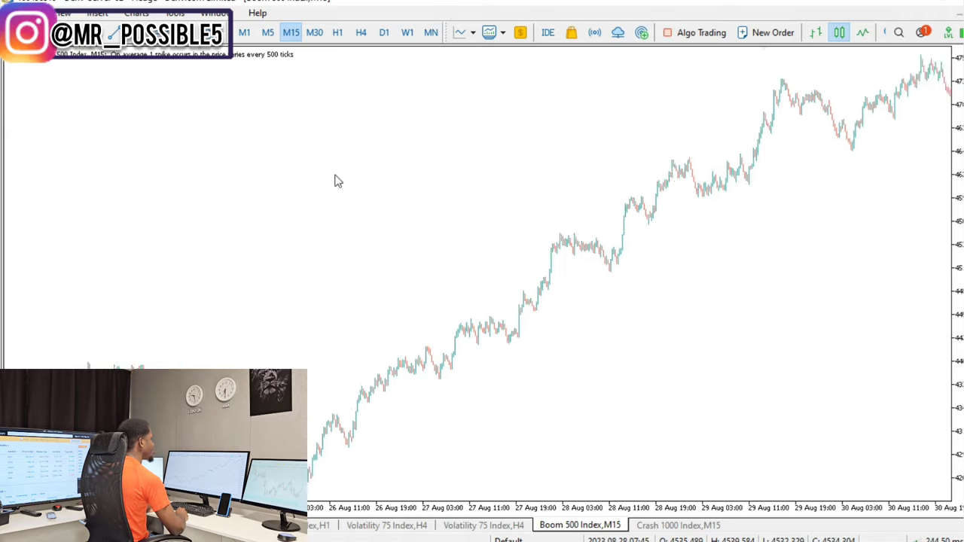
pyautogui.scroll(-10, 497, 238)
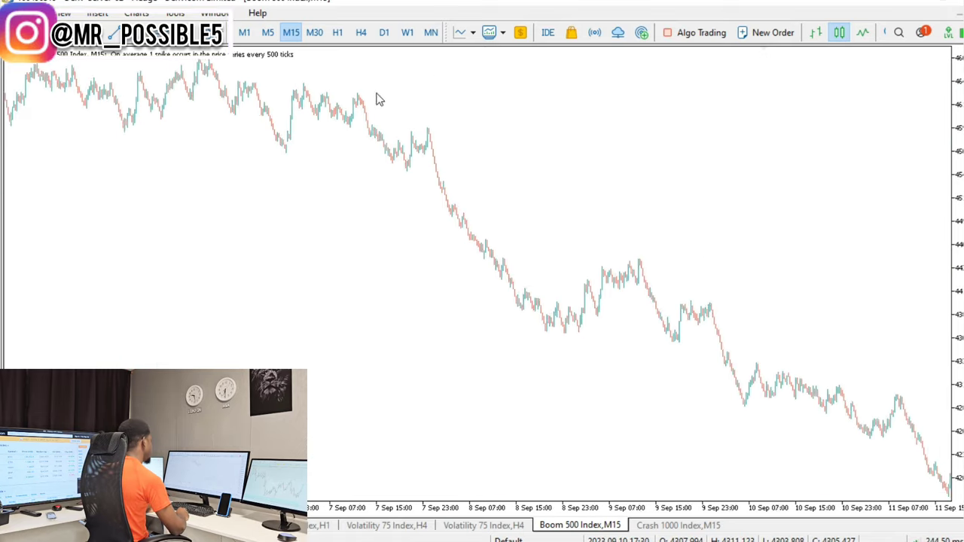
pyautogui.scroll(-10, 844, 269)
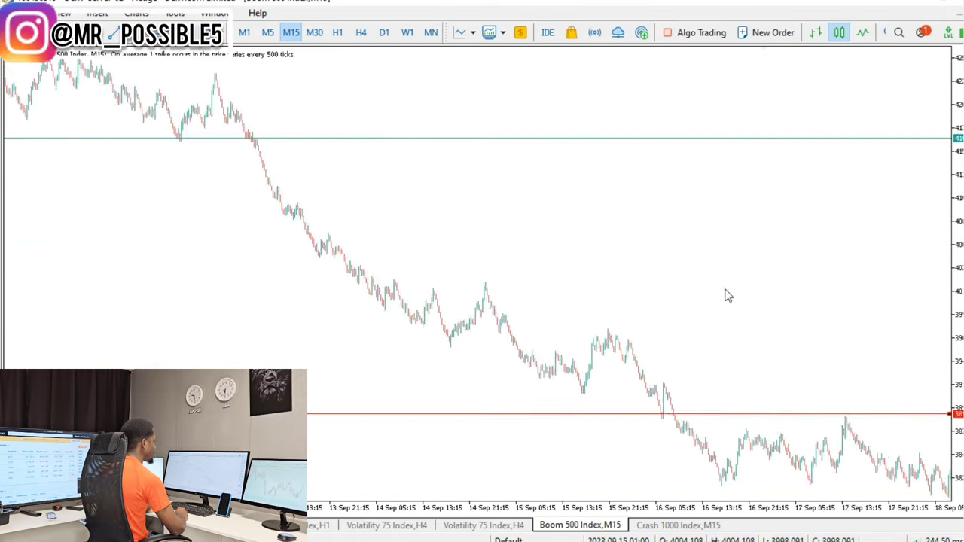
pyautogui.scroll(-10, 611, 220)
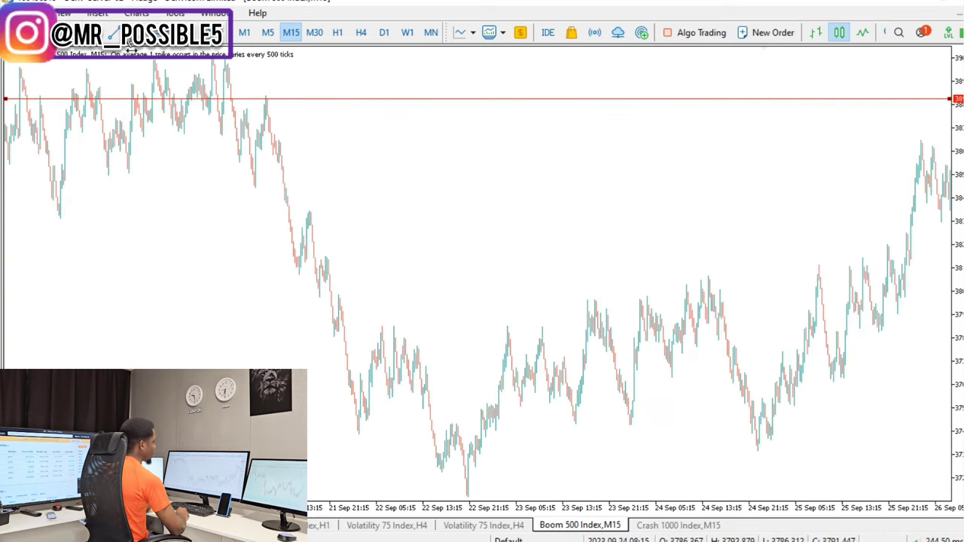
pyautogui.scroll(-10, 337, 132)
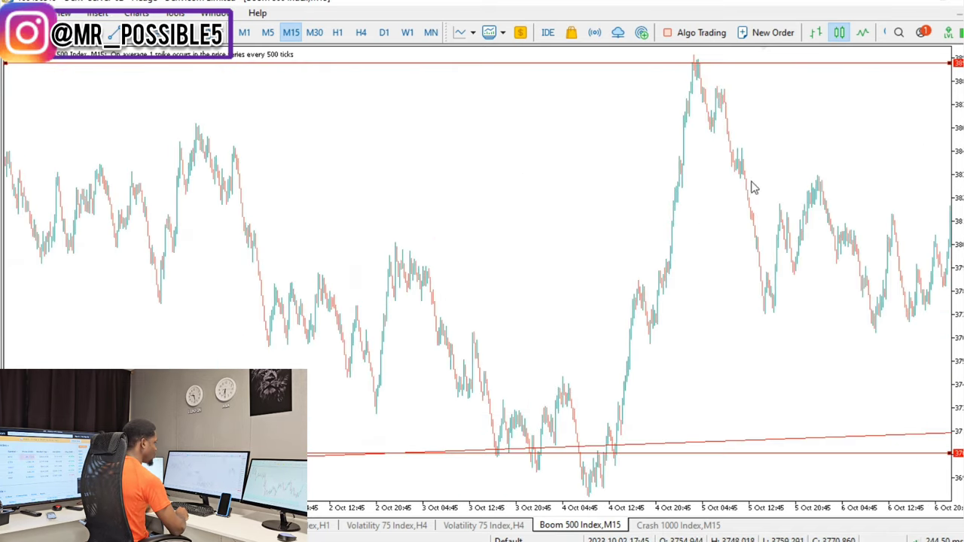
pyautogui.scroll(-10, 700, 185)
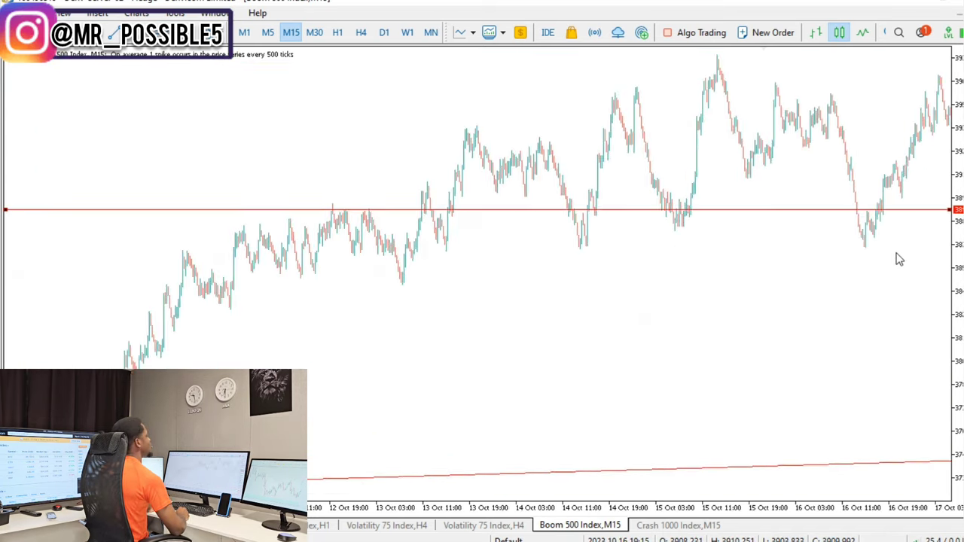
pyautogui.scroll(-5, 687, 241)
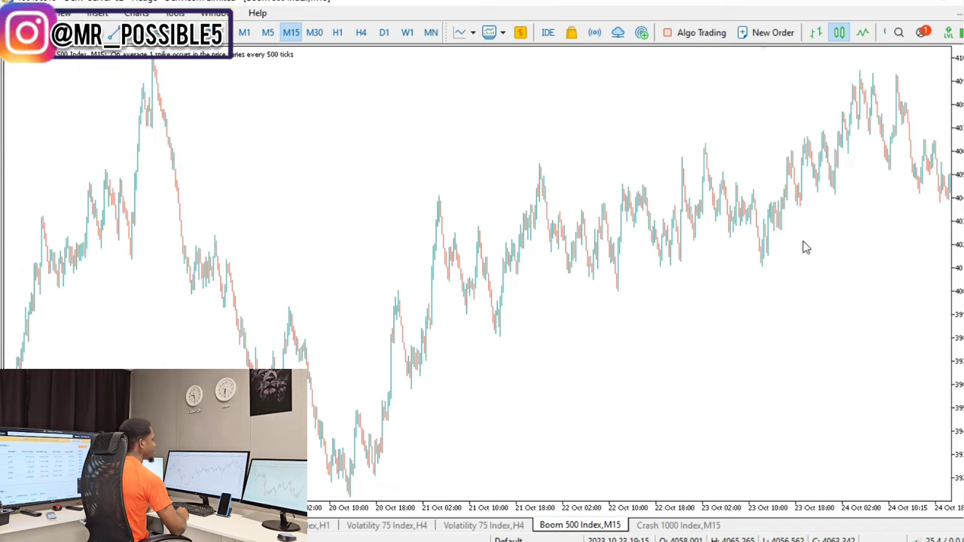
pyautogui.scroll(-10, 409, 175)
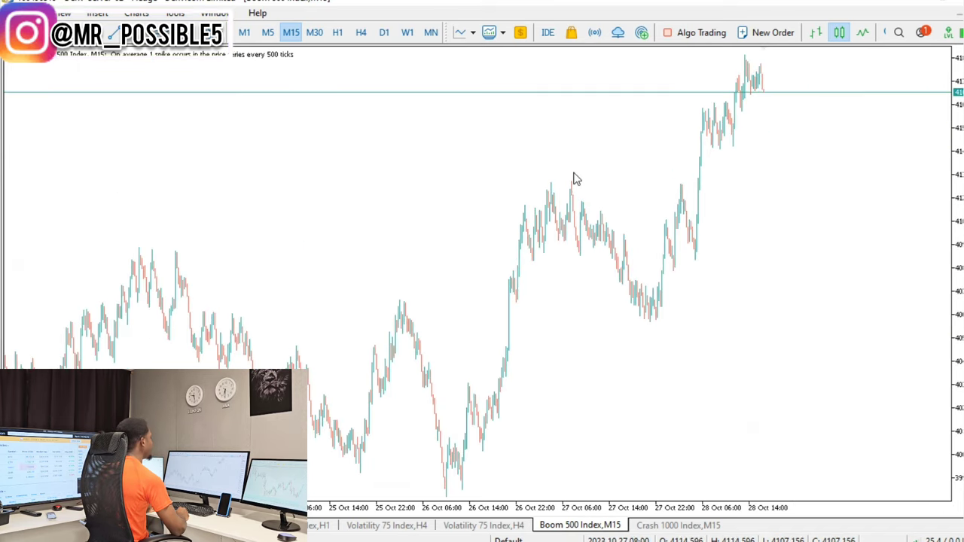
pyautogui.moveTo(955, 264); pyautogui.dragTo(956, 309)
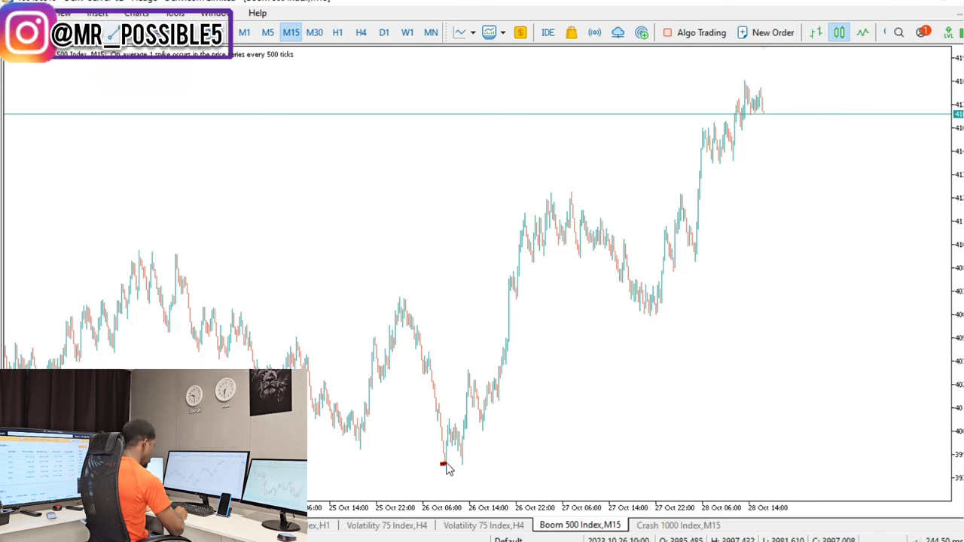
# - Draw a rising trendline from the 26 October low through the 27 October low, extending it beyond the latest candle
pyautogui.moveTo(443, 464)
pyautogui.mouseDown()
pyautogui.moveTo(778, 278)
pyautogui.moveTo(845, 166)
pyautogui.mouseUp()
pyautogui.moveTo(894, 142); pyautogui.dragTo(914, 122)
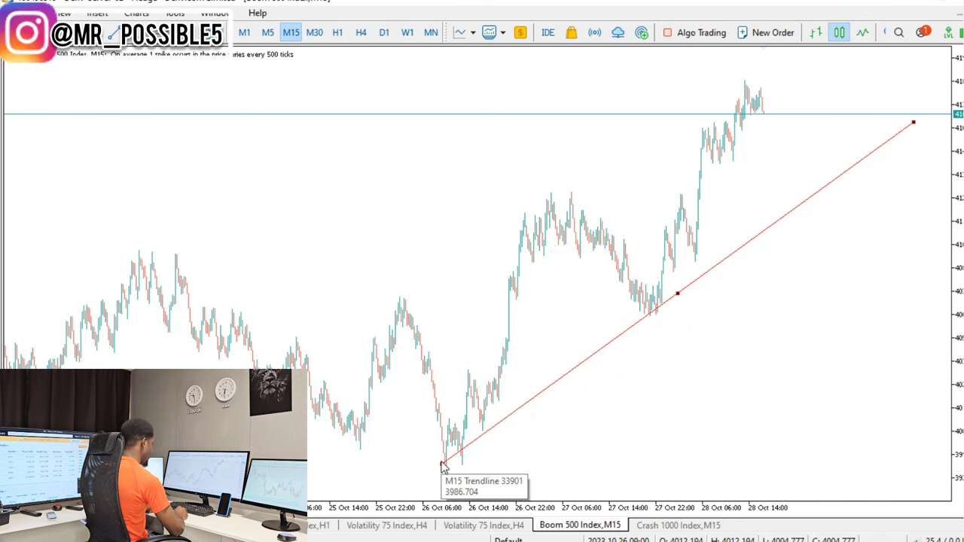
pyautogui.moveTo(442, 467); pyautogui.dragTo(440, 471)
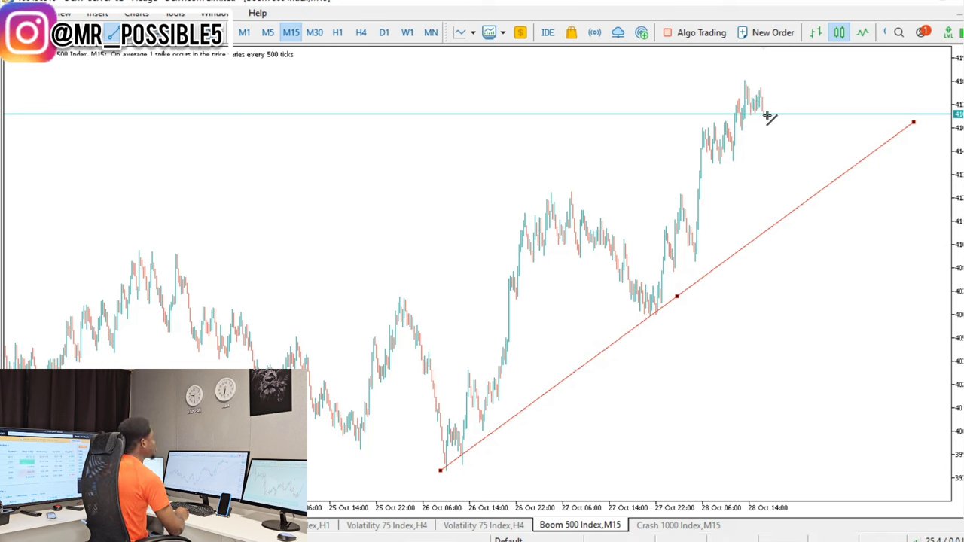
# - Sketch the projected price path with one line falling from the latest candle to the trendline and another rising steeply above the recent high
pyautogui.moveTo(766, 113); pyautogui.dragTo(800, 207)
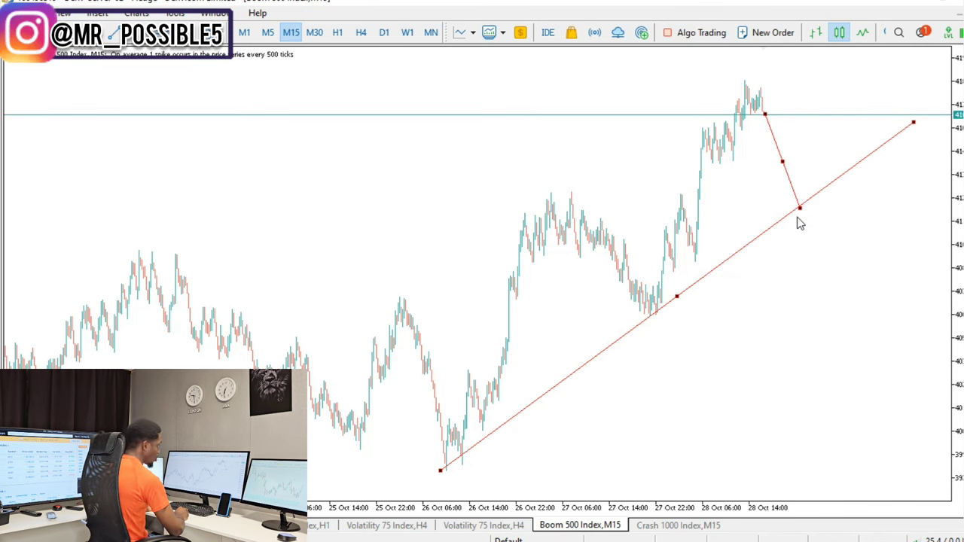
pyautogui.click(113, 34)
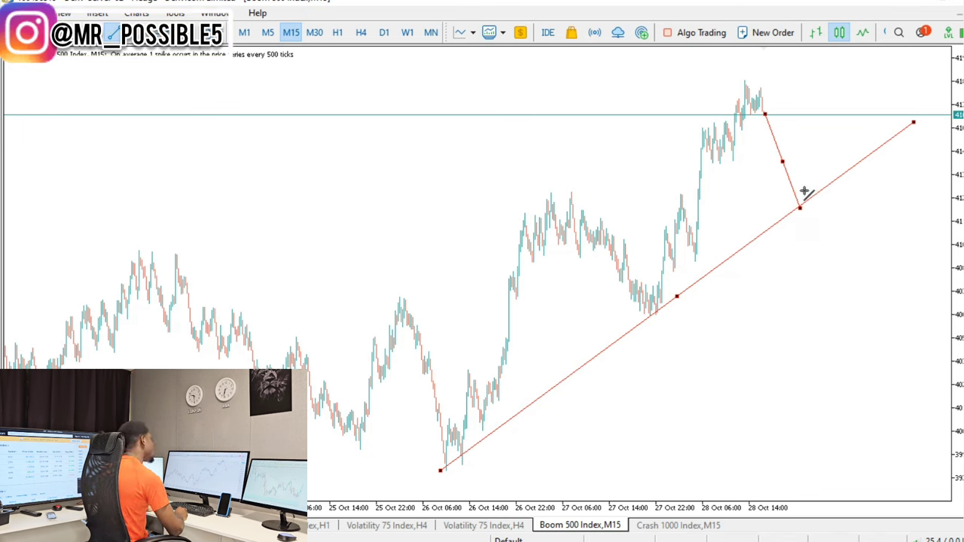
pyautogui.moveTo(802, 209); pyautogui.dragTo(830, 49)
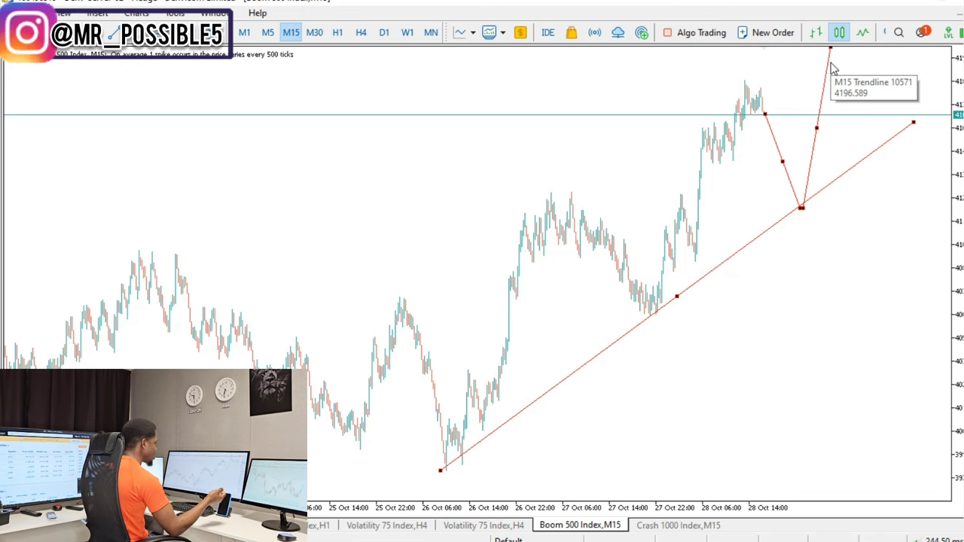
pyautogui.doubleClick(762, 113)
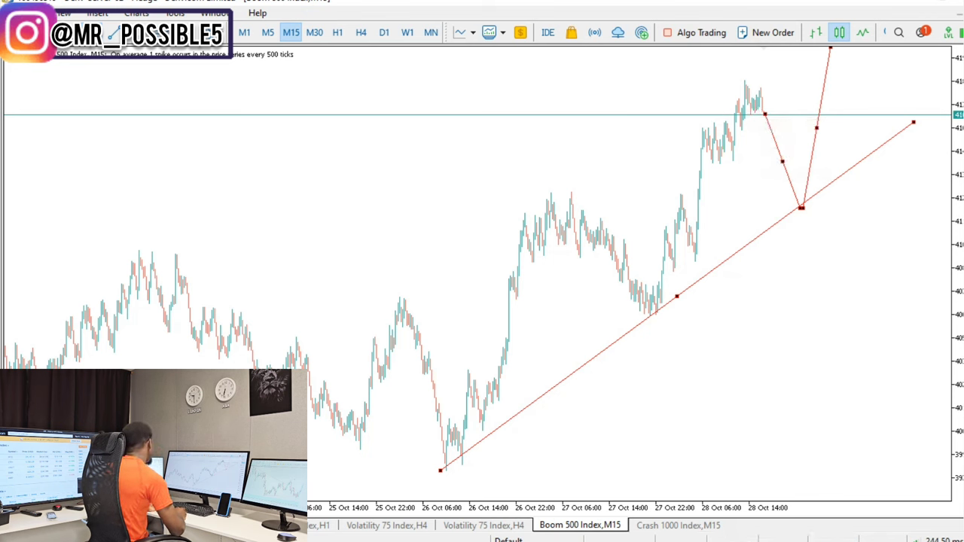
# - On the M5 timeframe, add horizontal lines along the lows and the highs of the 28 October morning consolidation
pyautogui.click(268, 33)
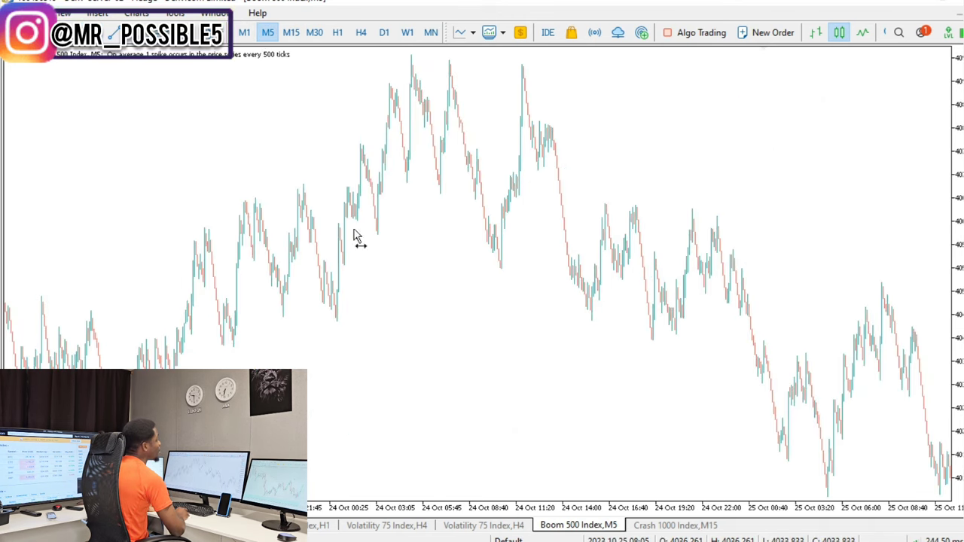
pyautogui.scroll(-15, 654, 233)
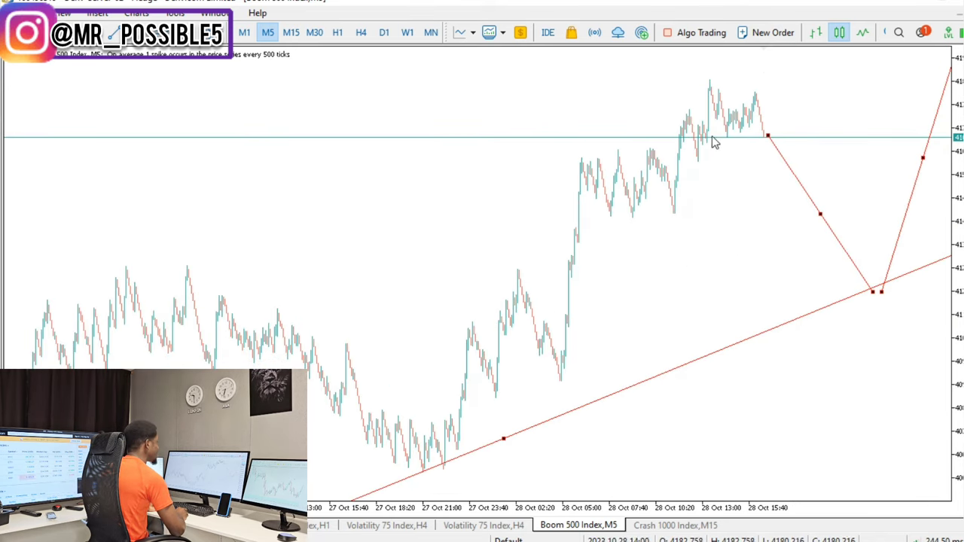
pyautogui.click(94, 31)
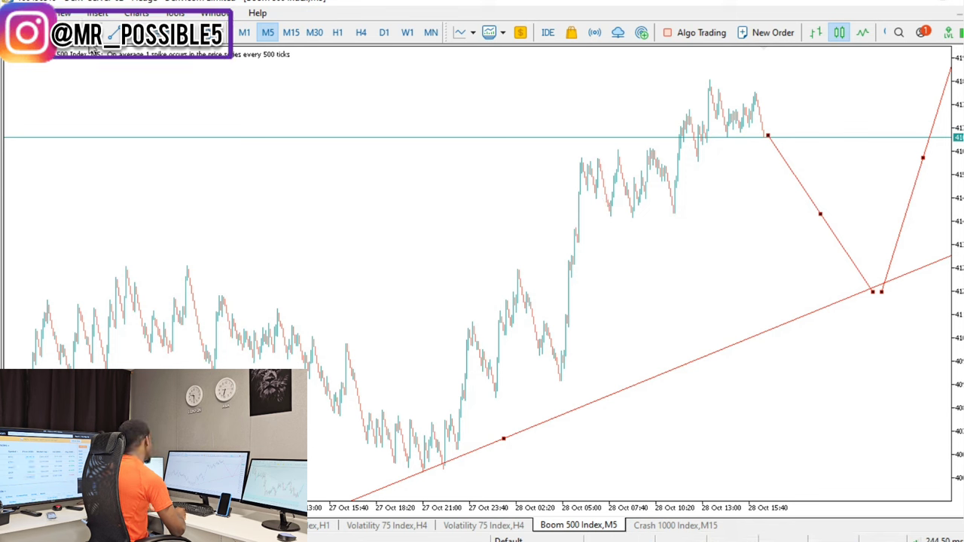
pyautogui.click(654, 210)
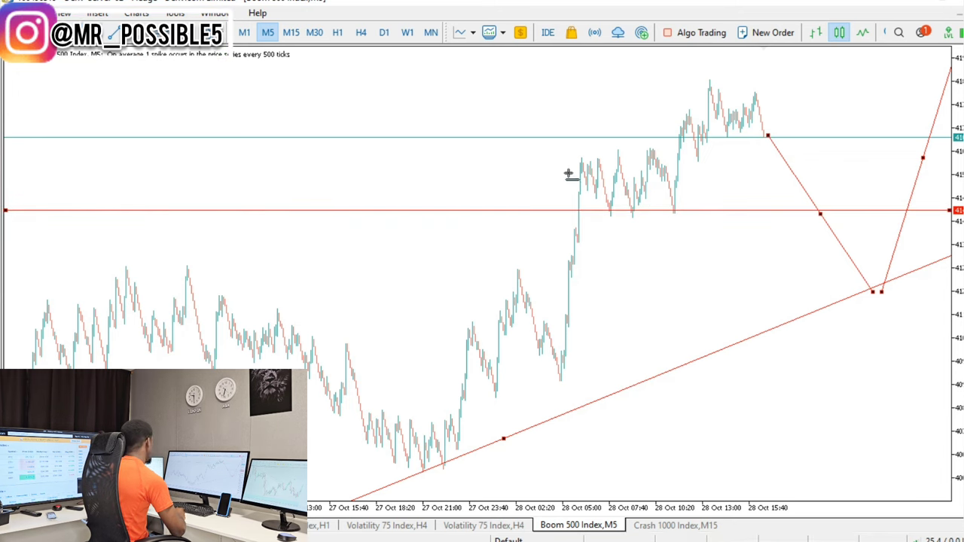
pyautogui.click(615, 159)
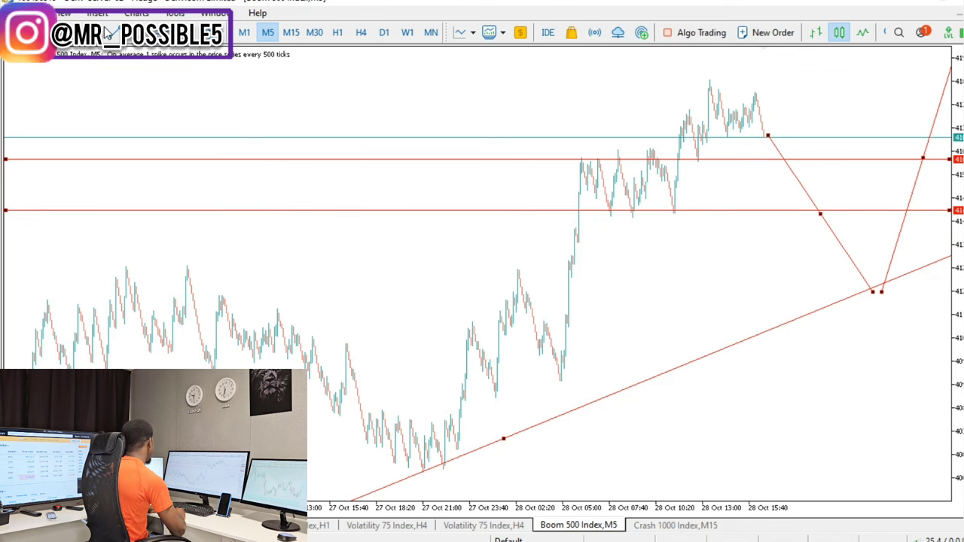
# - Add a horizontal line near the 28 October swing high and draw a short rising line up to it from the consolidation-high level
pyautogui.click(710, 98)
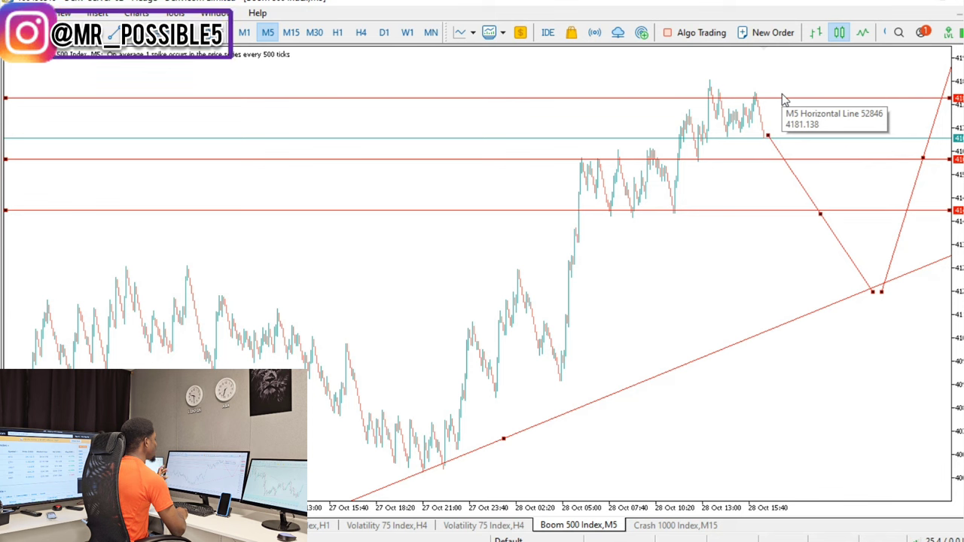
pyautogui.moveTo(779, 99); pyautogui.dragTo(781, 92)
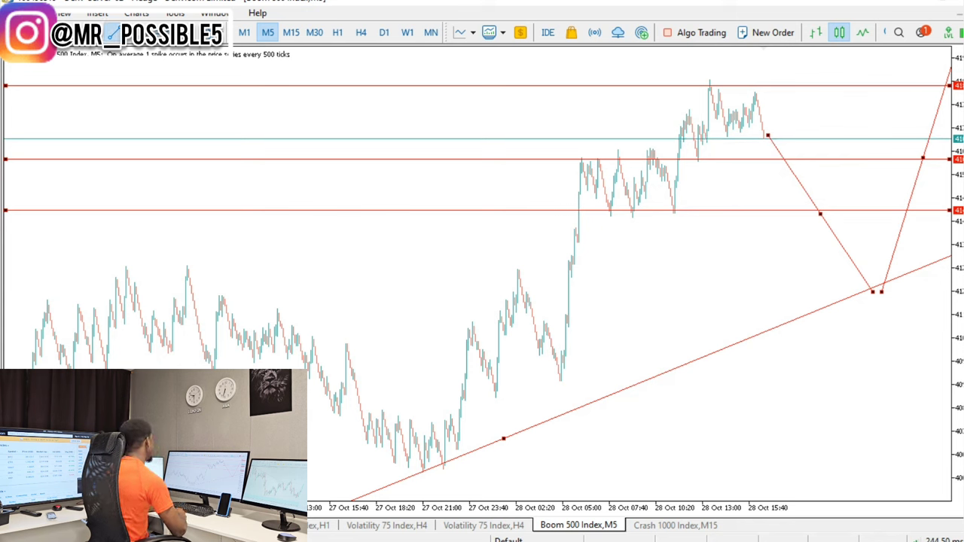
pyautogui.moveTo(772, 158); pyautogui.dragTo(798, 85)
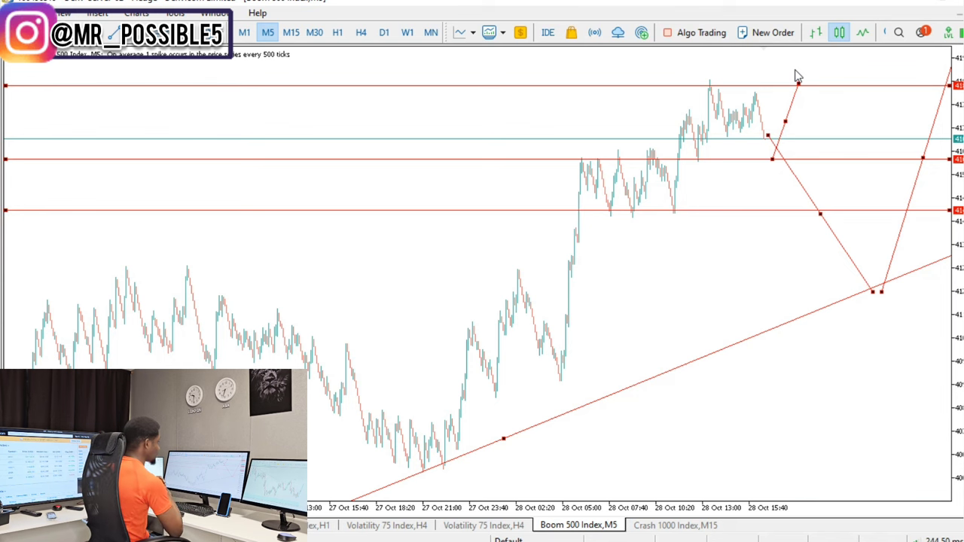
# - Delete all trendlines and horizontal lines from the visible Boom 500 M5 chart
pyautogui.press('BackSpace')
pyautogui.press('BackSpace')
pyautogui.press('BackSpace')
pyautogui.press('BackSpace')
pyautogui.press('BackSpace')
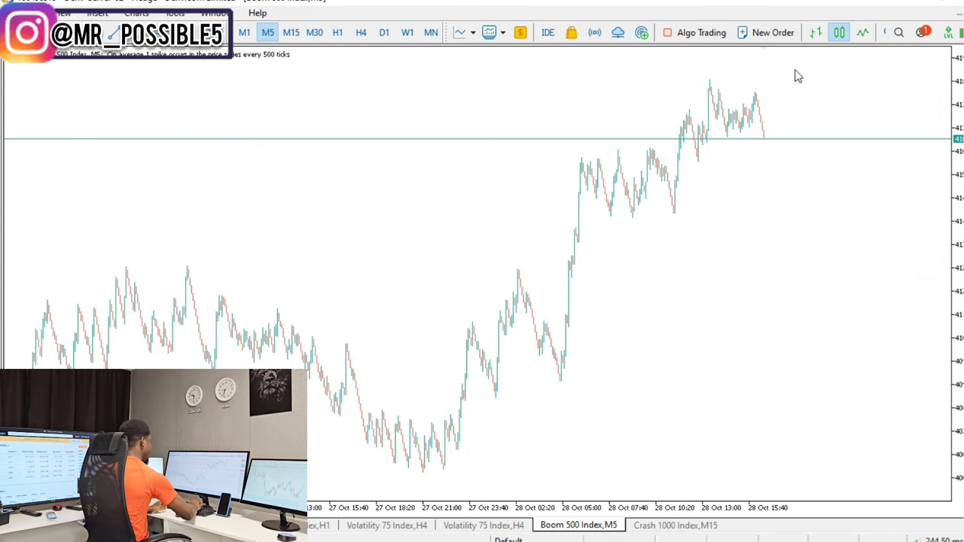